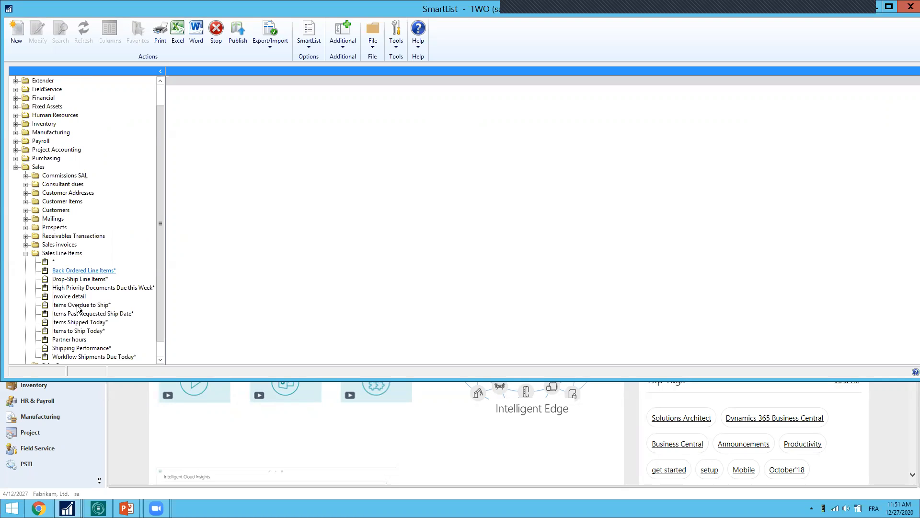
- Display the Back Ordered Line Items list under Sales Line Items
left_click(81, 272)
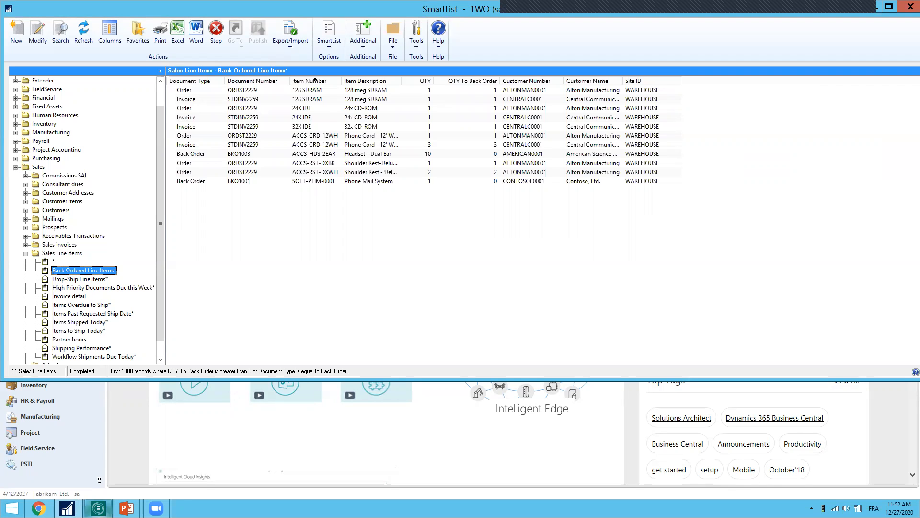
- Switch to SalesPad, close the open dashboard designer and maintenance windows, and reopen SalesPad Dashboard Maintenance
left_click(98, 508)
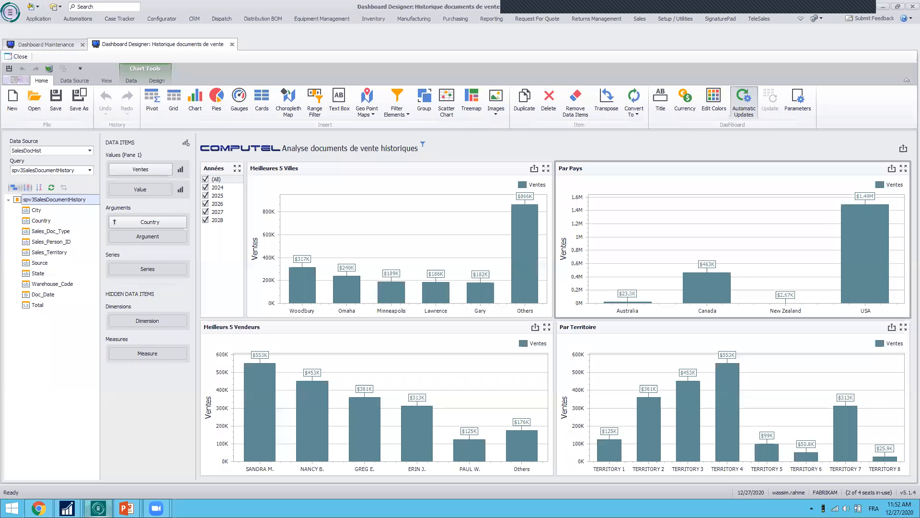
left_click(17, 56)
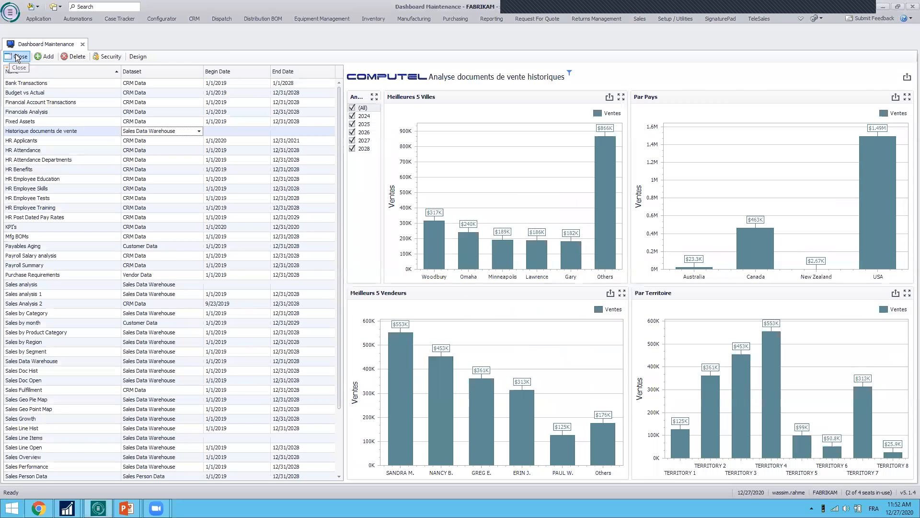
left_click(17, 57)
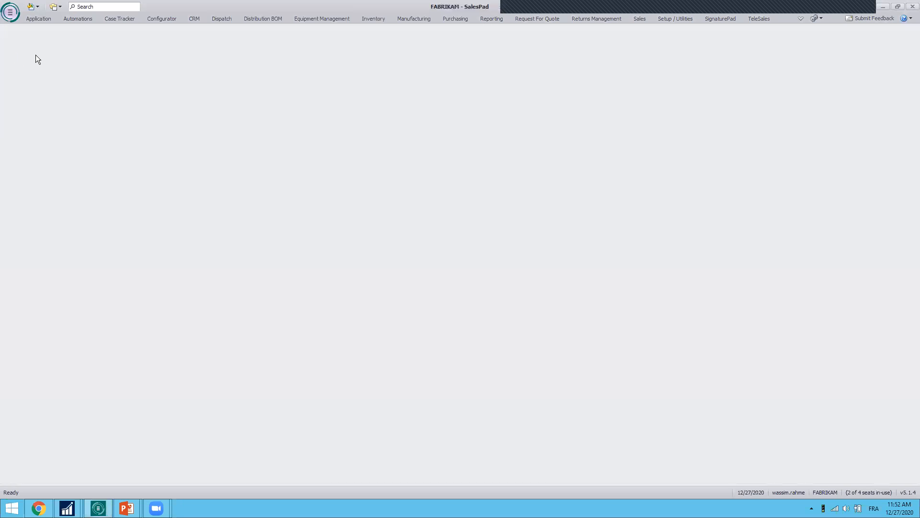
left_click(488, 17)
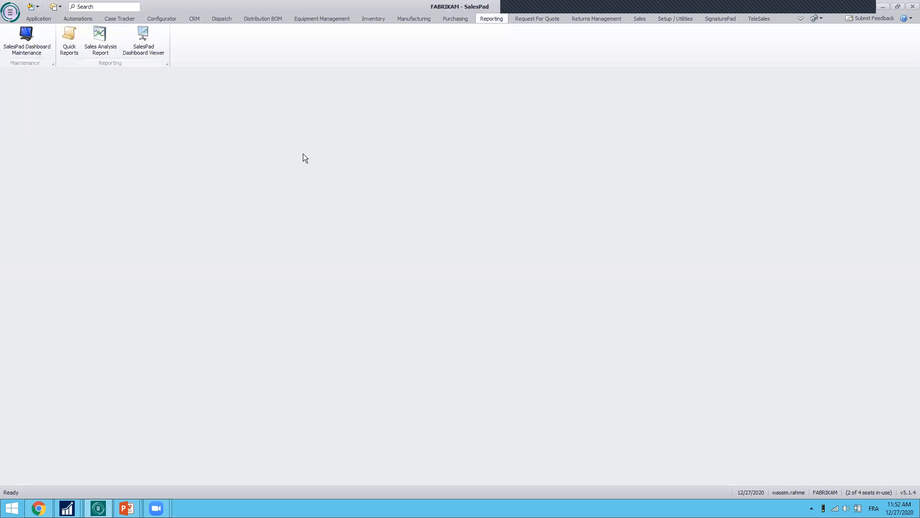
left_click(23, 41)
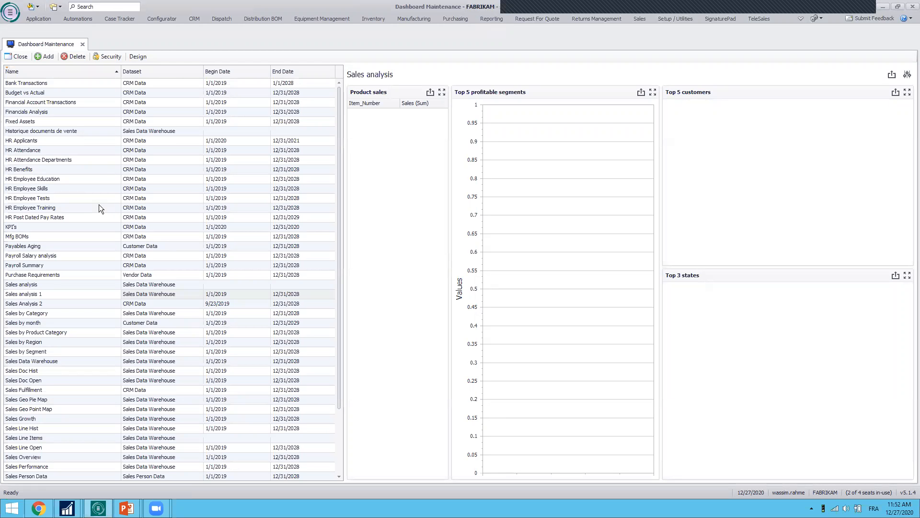
- Add a dashboard named Lignes de vente and assign it the Sales Data Warehouse dataset
left_click(48, 57)
type("Sa")
key("BackSpace")
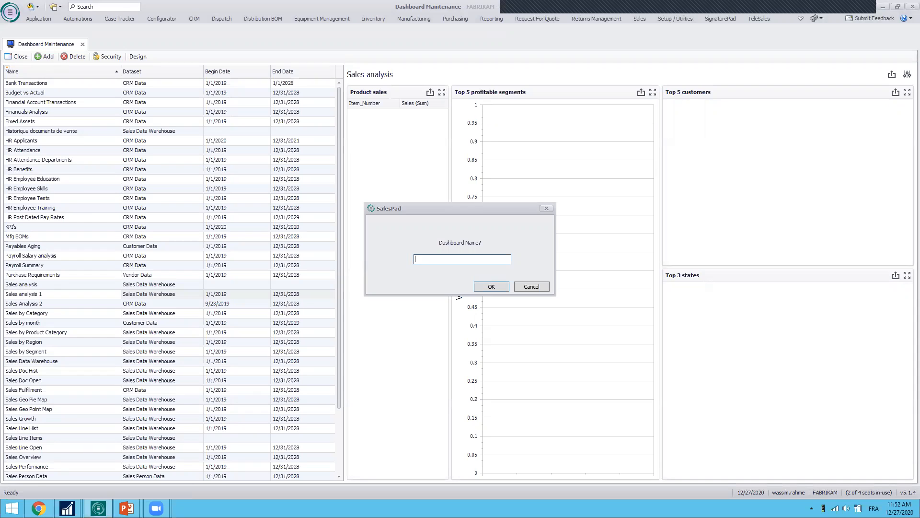
type("Lignes de vente")
left_click(491, 286)
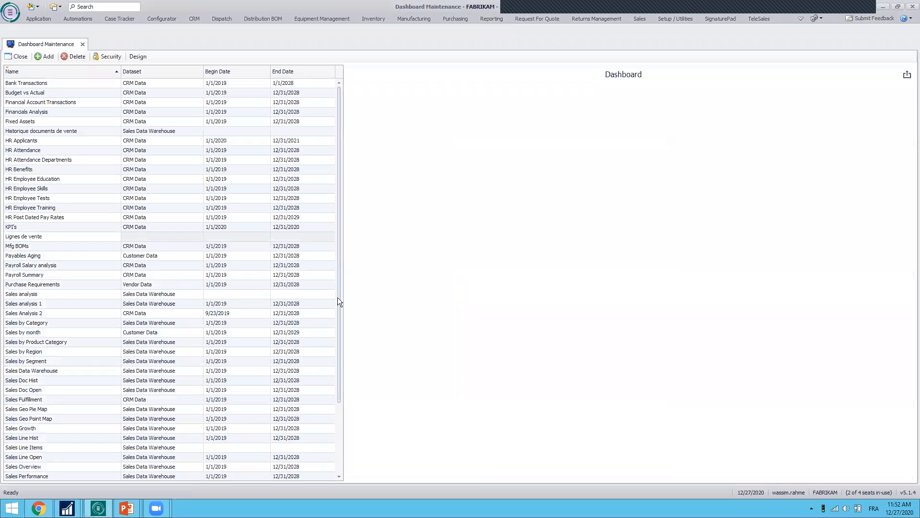
left_click(192, 236)
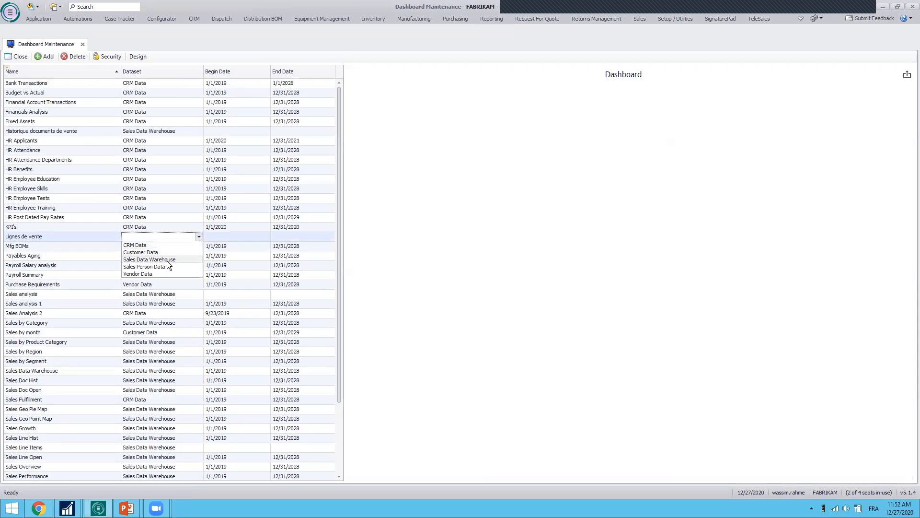
left_click(157, 259)
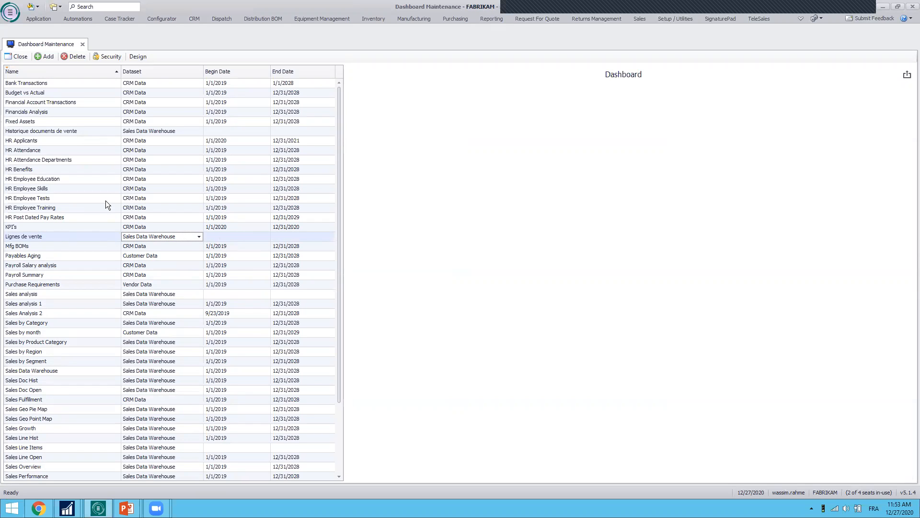
- Open the Lignes de vente dashboard for design and create a new data source named Lignes de vente of type Database
left_click(133, 59)
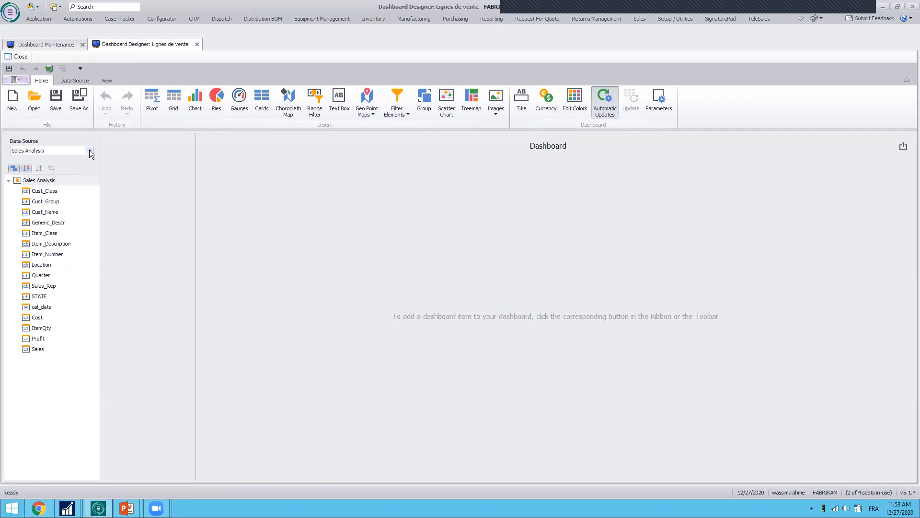
left_click(75, 80)
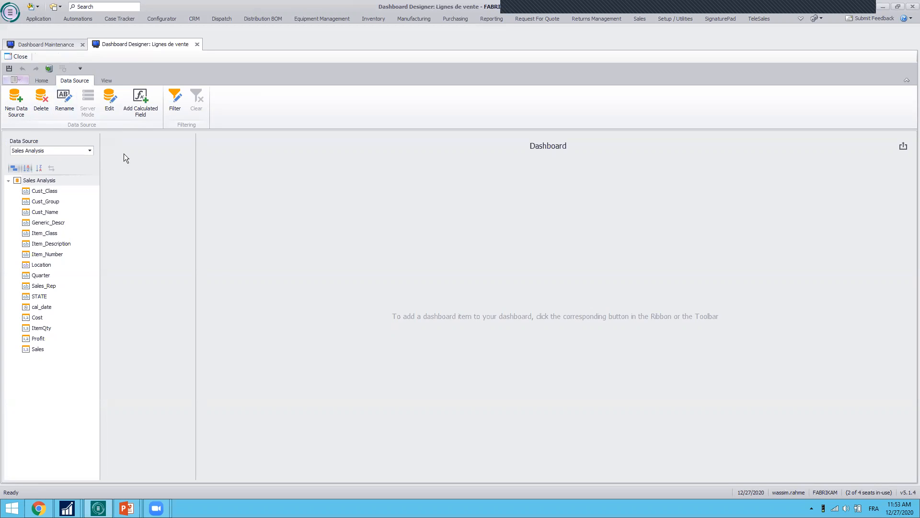
left_click(14, 107)
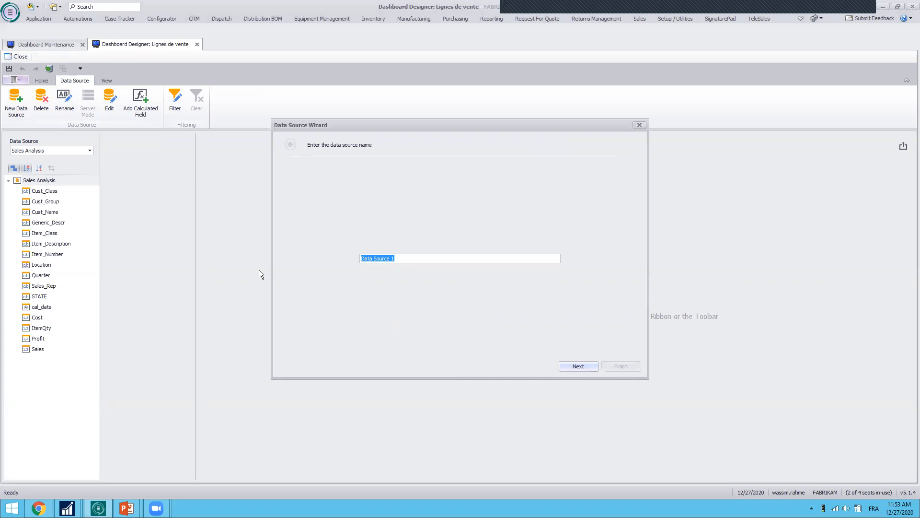
type("Lignes de vente")
left_click(576, 367)
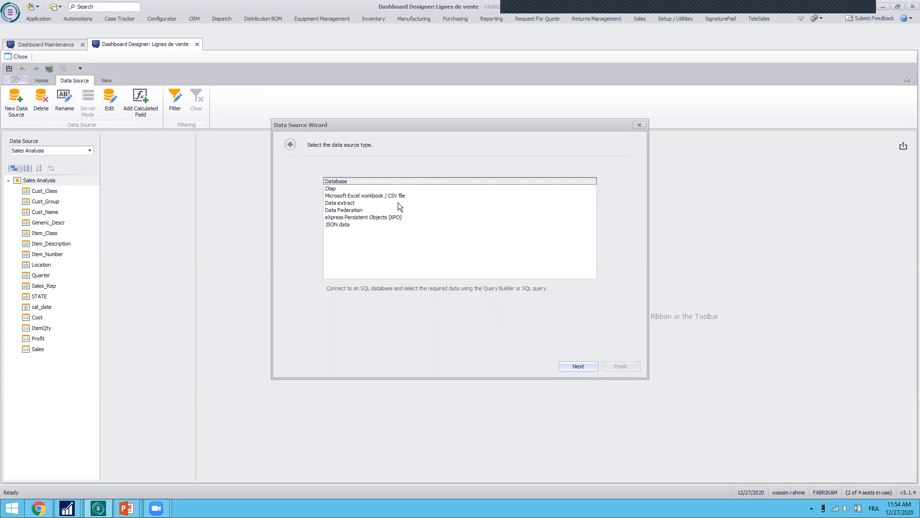
left_click(573, 366)
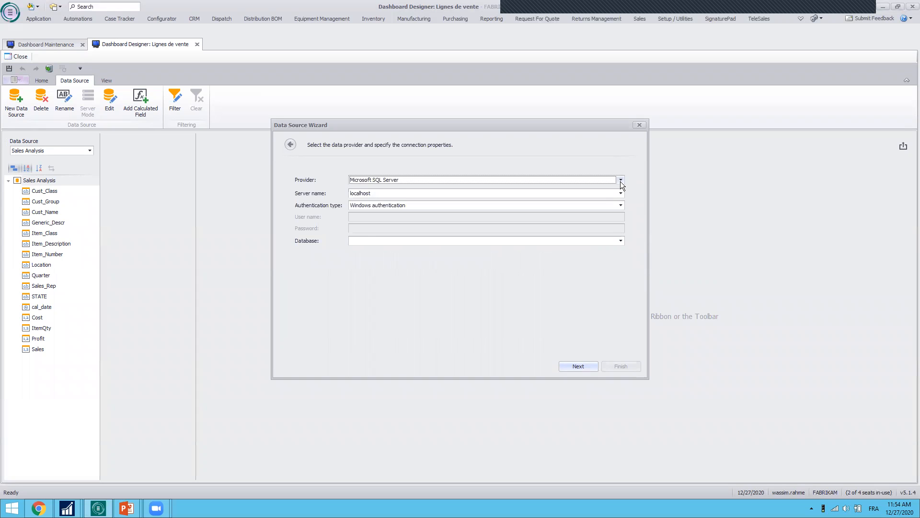
- Keep Microsoft SQL Server as provider, change the keyboard language to English (United States), and set the server name to localhost\sql2016
left_click(620, 181)
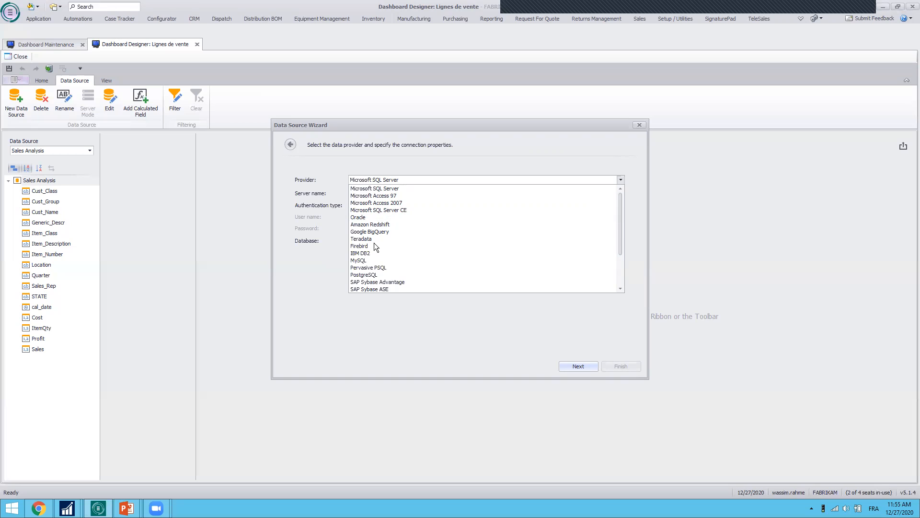
left_click(429, 179)
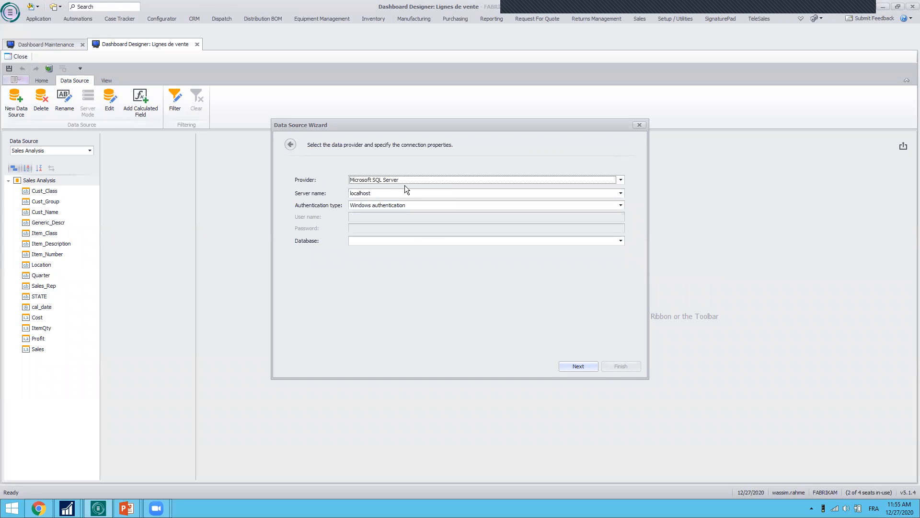
left_click(392, 194)
left_click(392, 194)
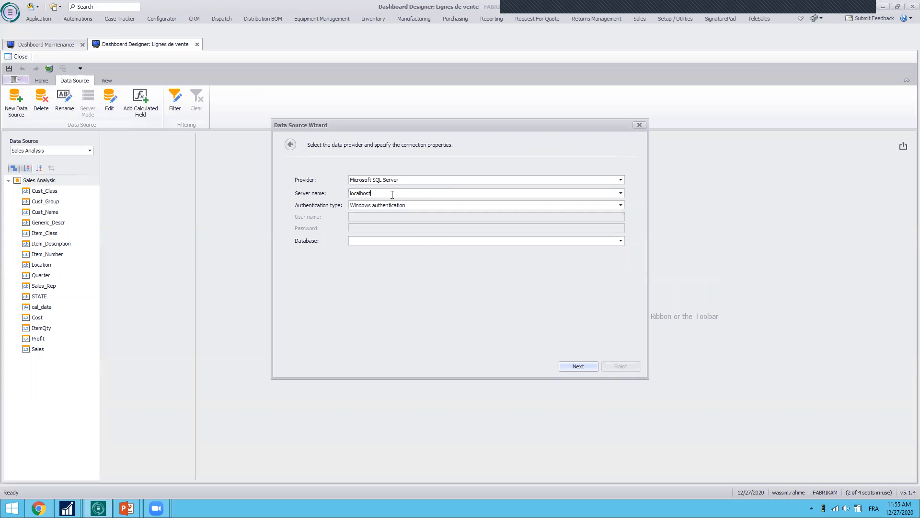
type("à")
key("BackSpace")
left_click(873, 508)
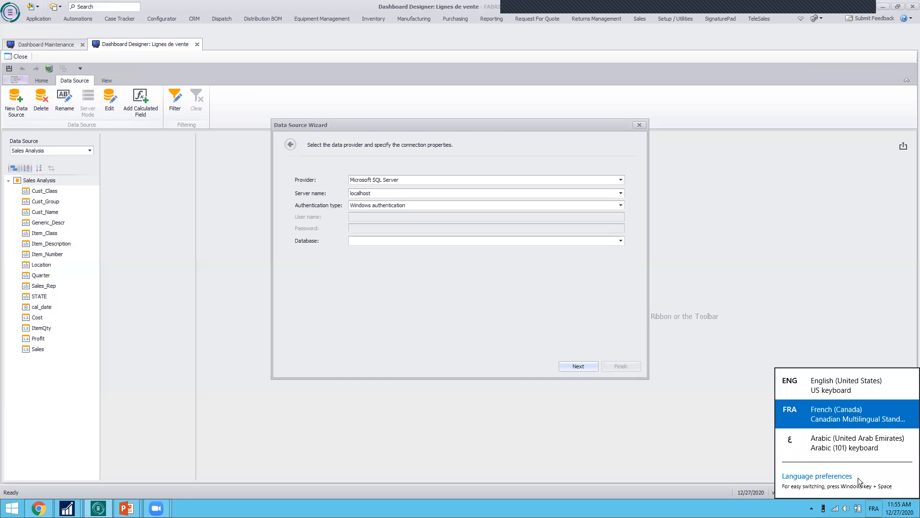
left_click(822, 381)
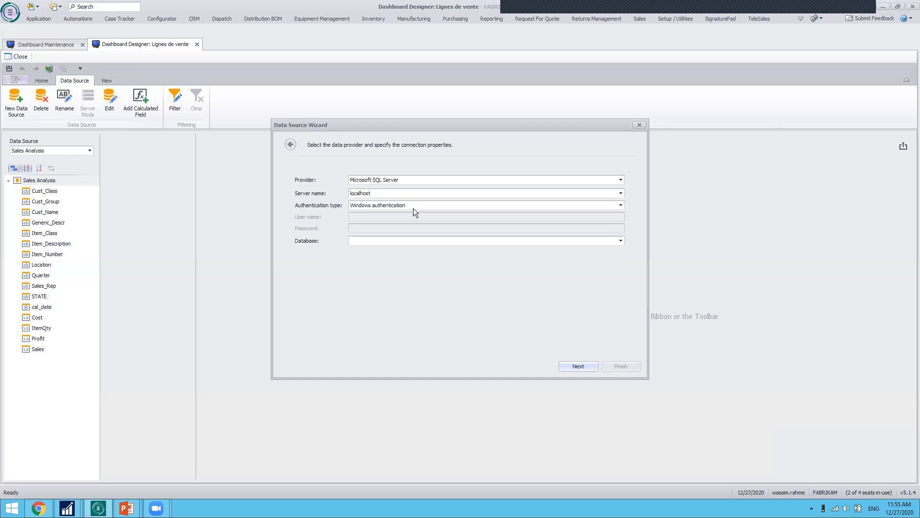
type("\\sql2016")
- Choose TWO as the data source's database and open the Query Builder for its query
left_click(619, 241)
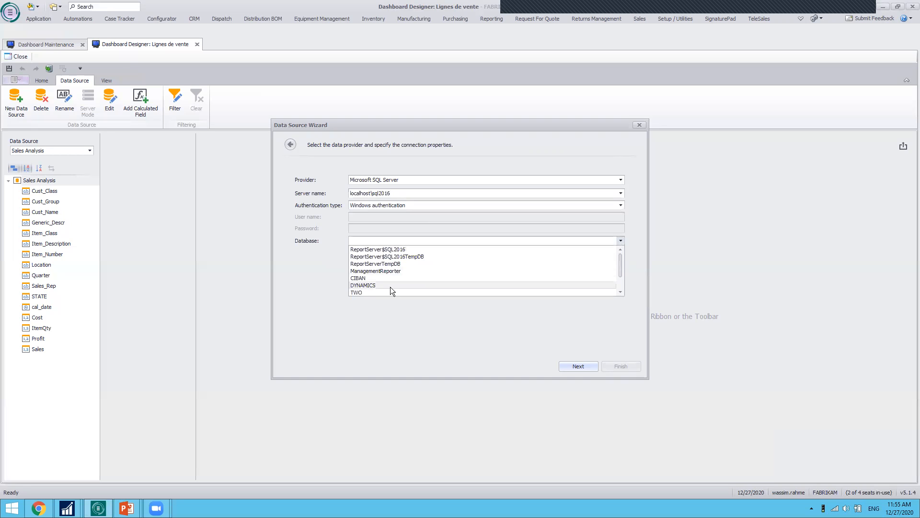
left_click(364, 293)
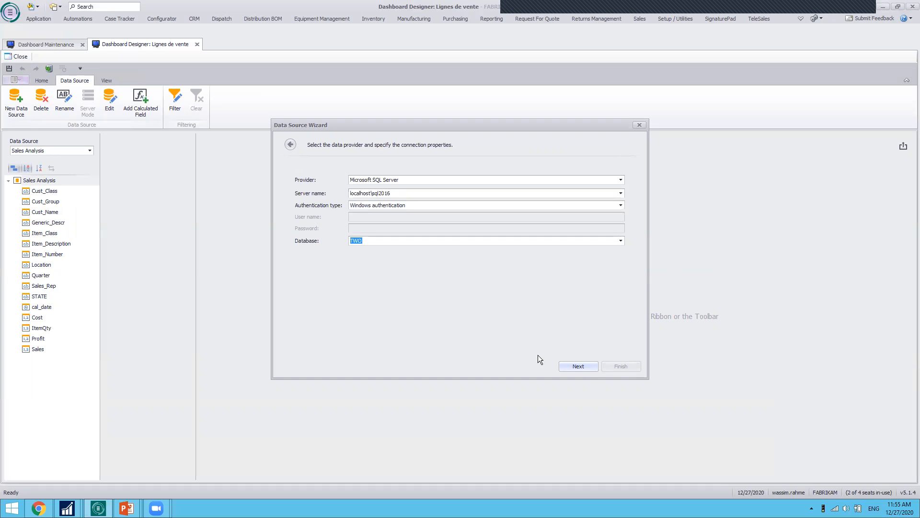
left_click(577, 366)
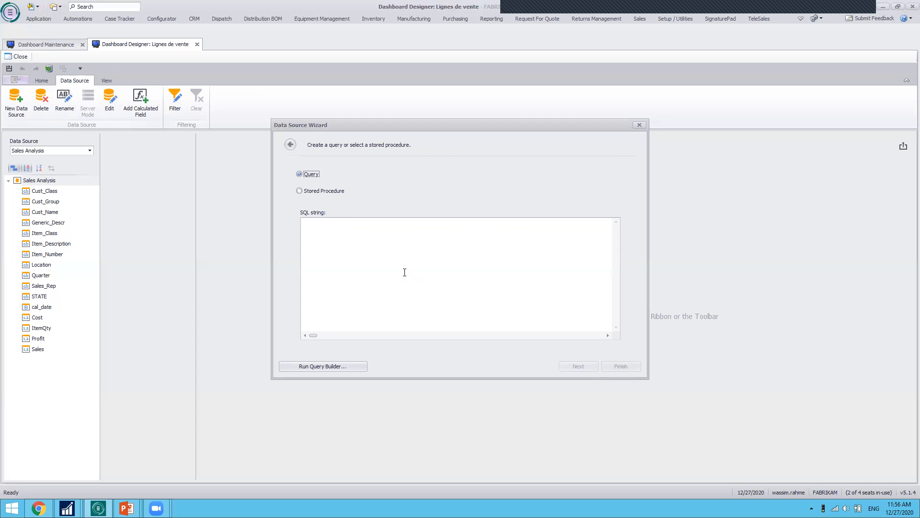
left_click(312, 367)
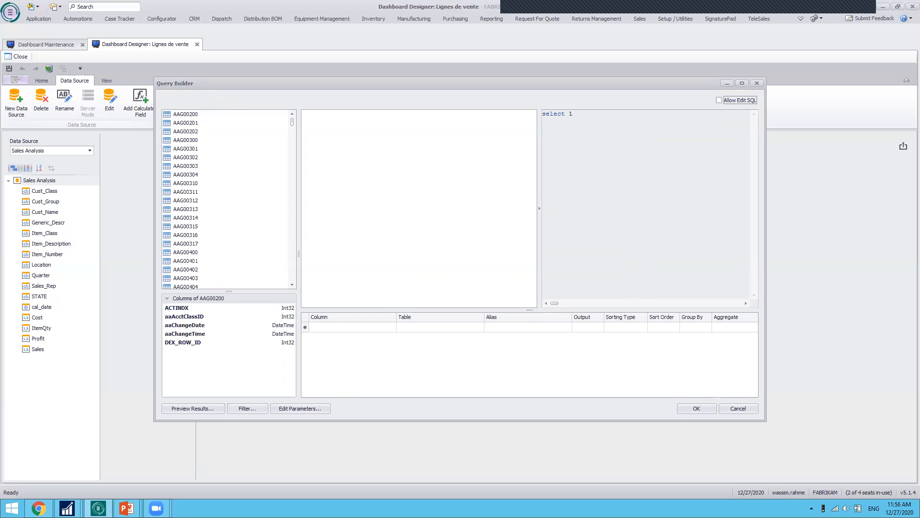
- Switch to SmartList to examine the Back Ordered Line Items data, and return to the SalesPad Query Builder
left_click(67, 508)
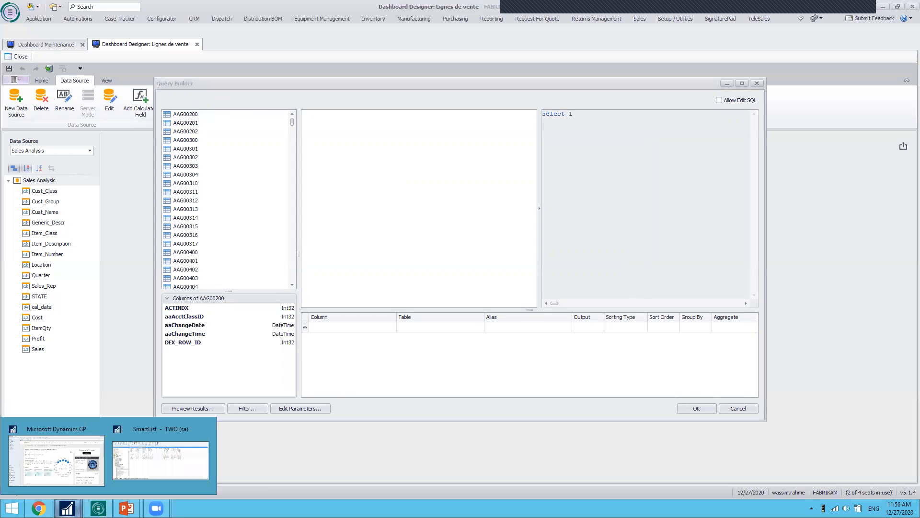
left_click(146, 459)
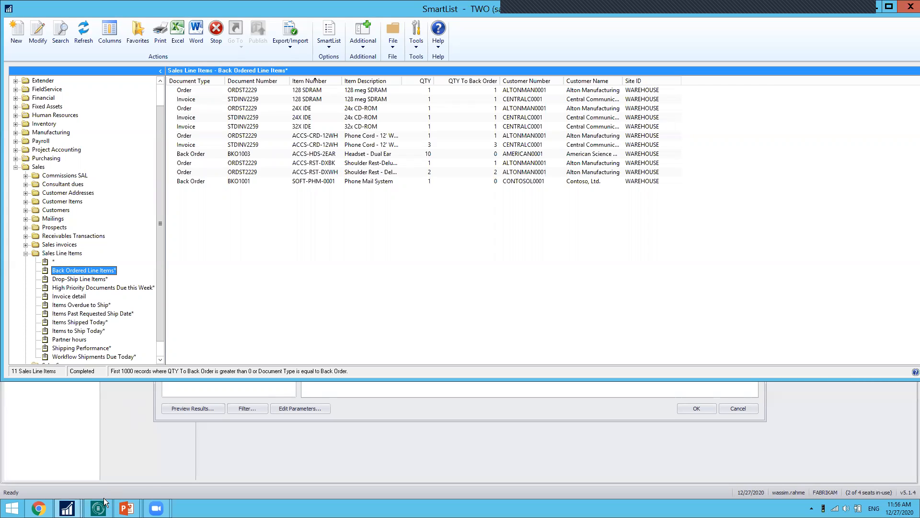
left_click(98, 453)
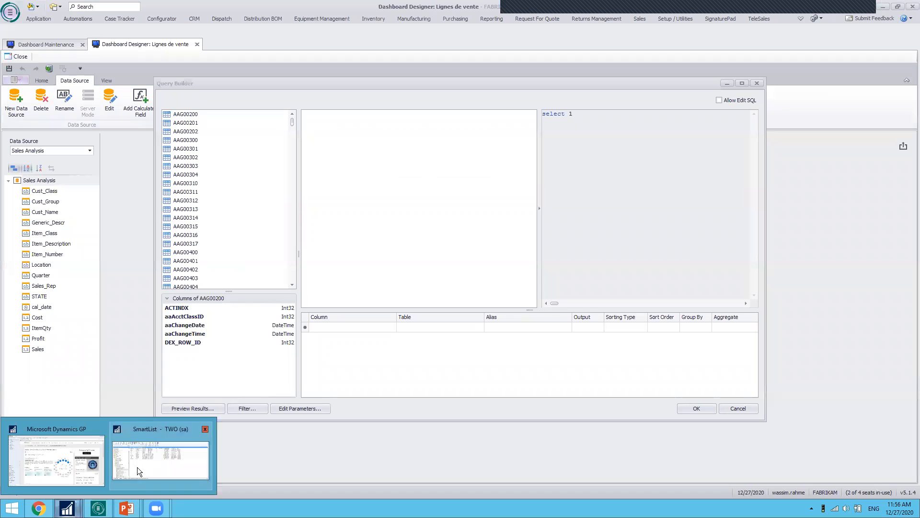
left_click(140, 472)
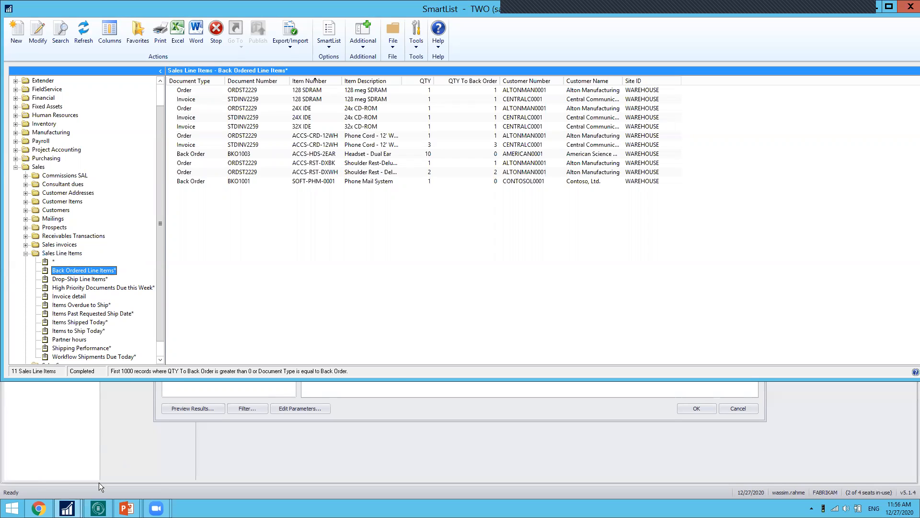
left_click(98, 508)
- Add the SalesLineItems view to the query and include its Customer Number and Item Number columns
left_click(191, 114)
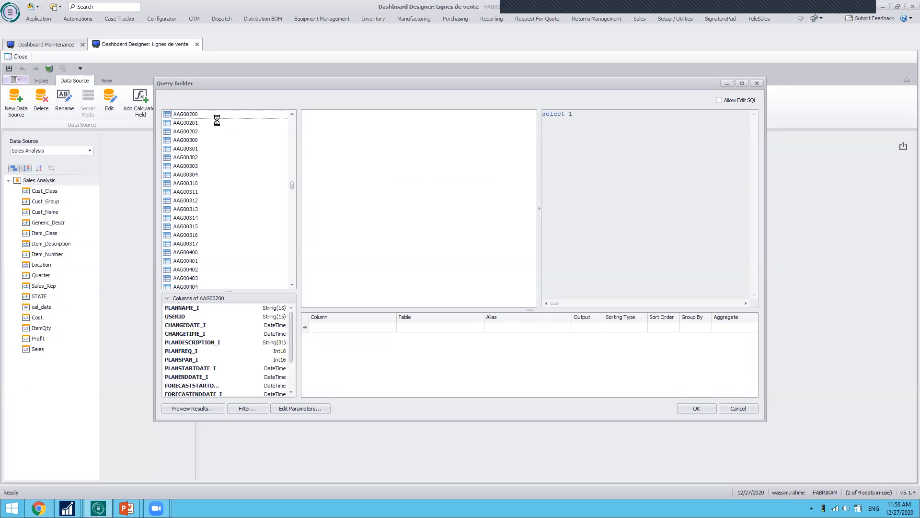
type("salesline")
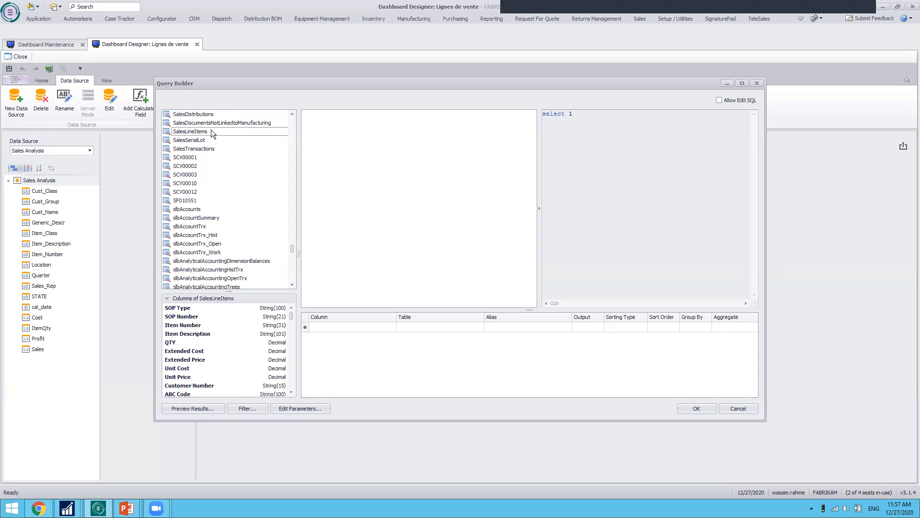
left_click_drag(211, 132, 322, 136)
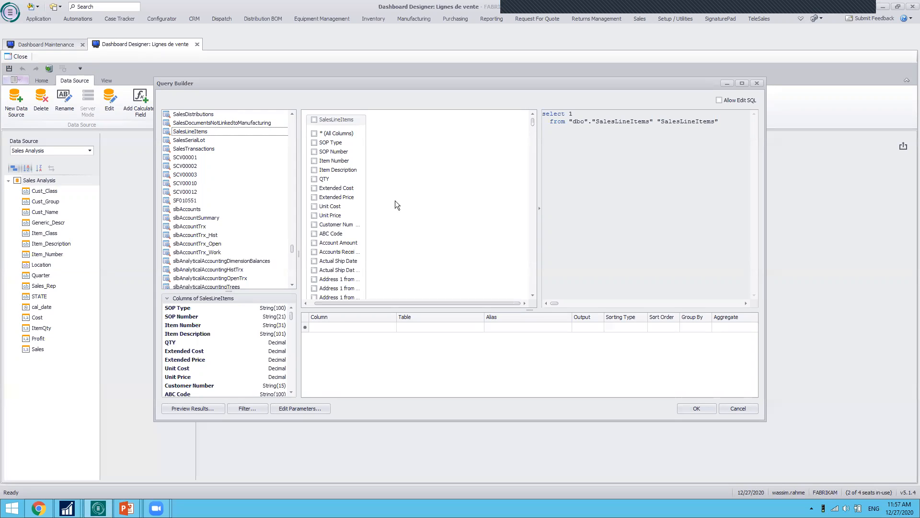
left_click(314, 225)
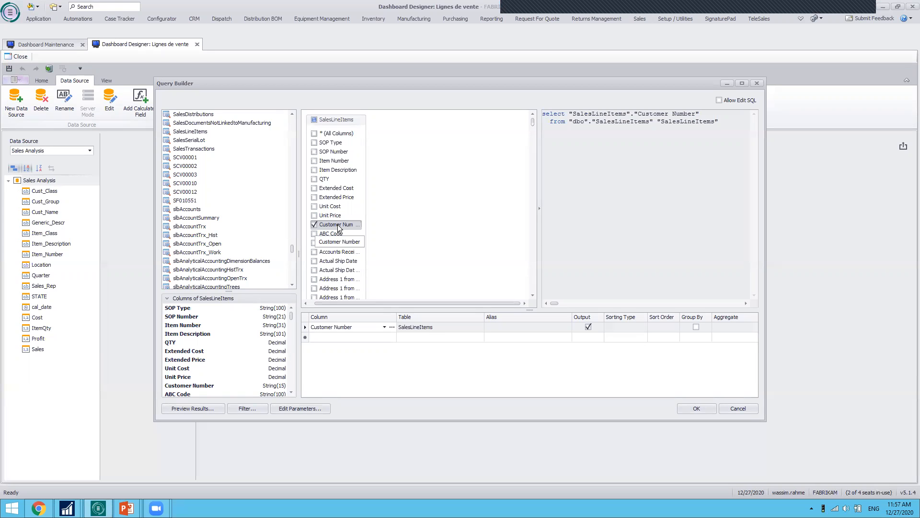
left_click(315, 161)
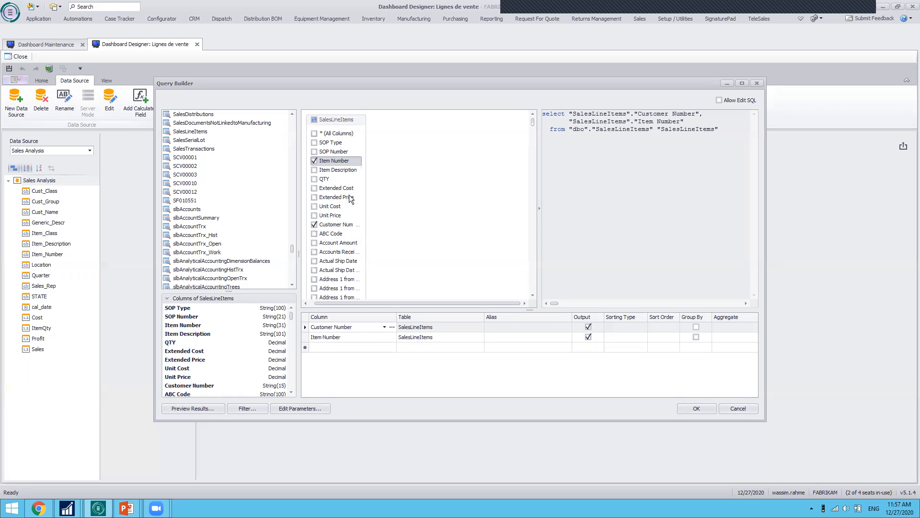
- Include the QTY To Back Order and Requested Ship Date columns of the SalesLineItems view in the query
scroll(350, 199, "down", 8)
scroll(360, 206, "down", 4)
scroll(360, 206, "down", 6)
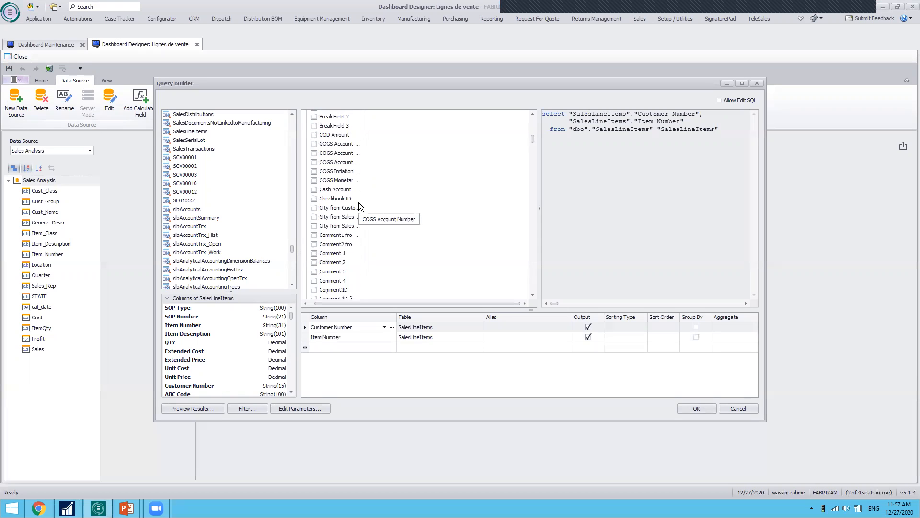
scroll(361, 206, "down", 6)
scroll(356, 206, "down", 8)
scroll(357, 206, "down", 7)
scroll(357, 206, "down", 12)
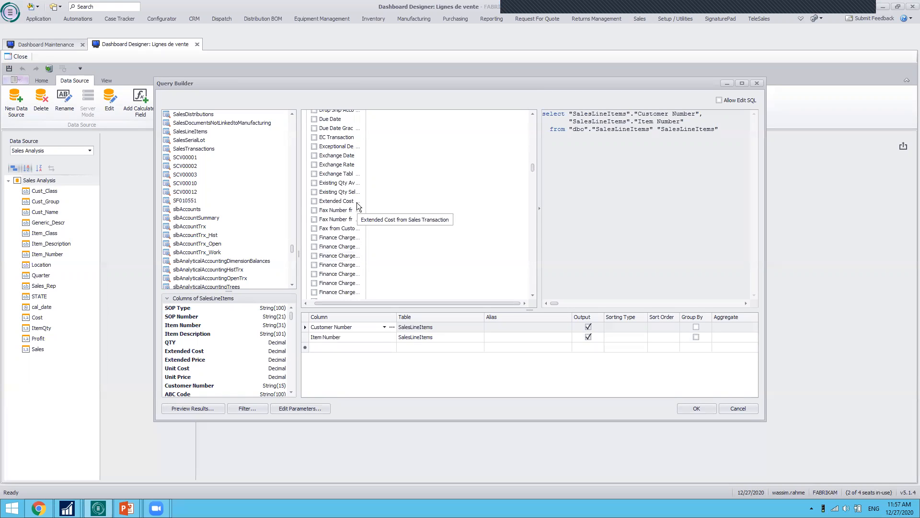
scroll(356, 206, "down", 10)
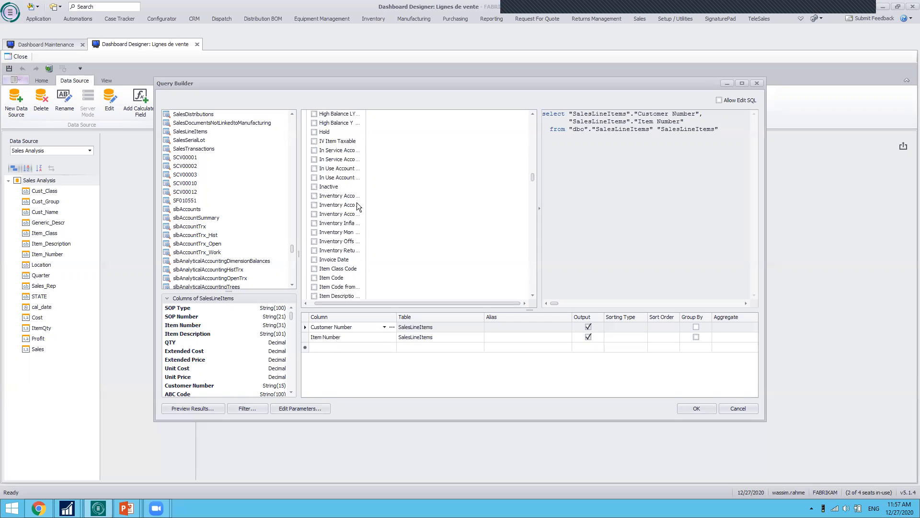
scroll(357, 206, "down", 10)
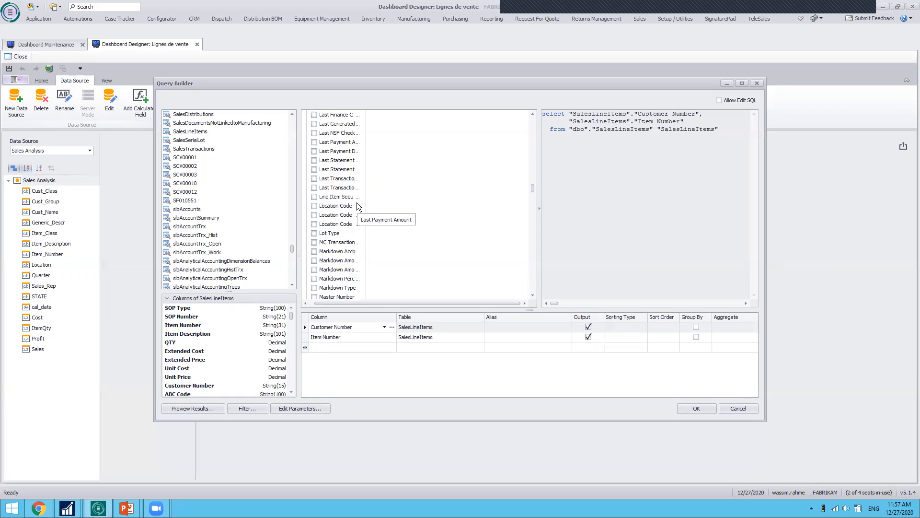
scroll(358, 206, "down", 6)
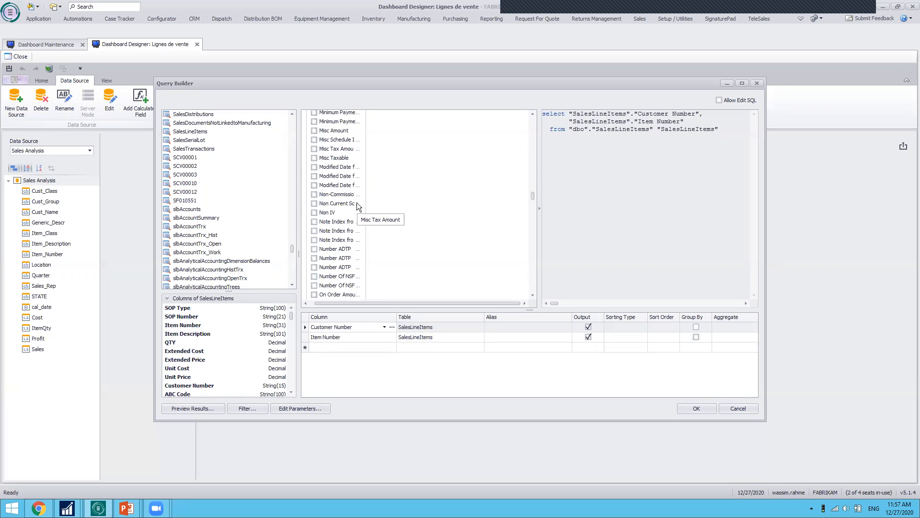
scroll(357, 207, "down", 6)
scroll(356, 206, "down", 6)
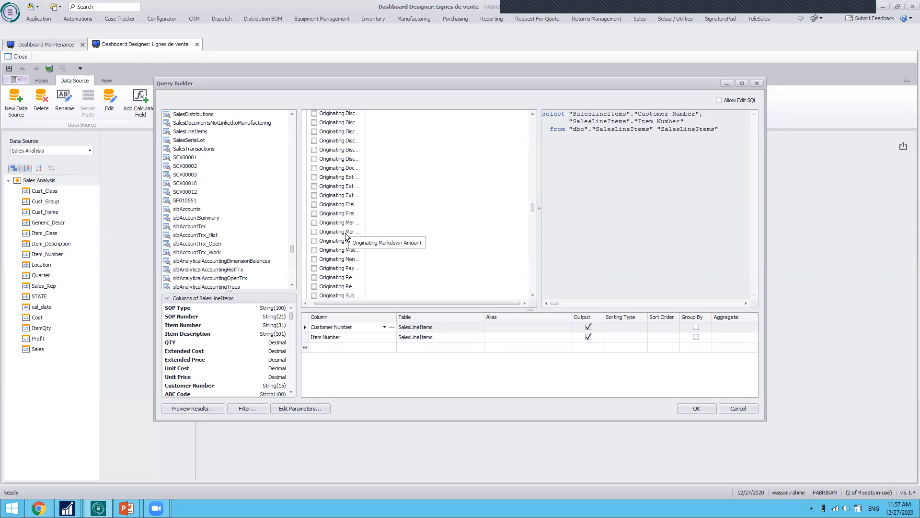
scroll(350, 237, "down", 6)
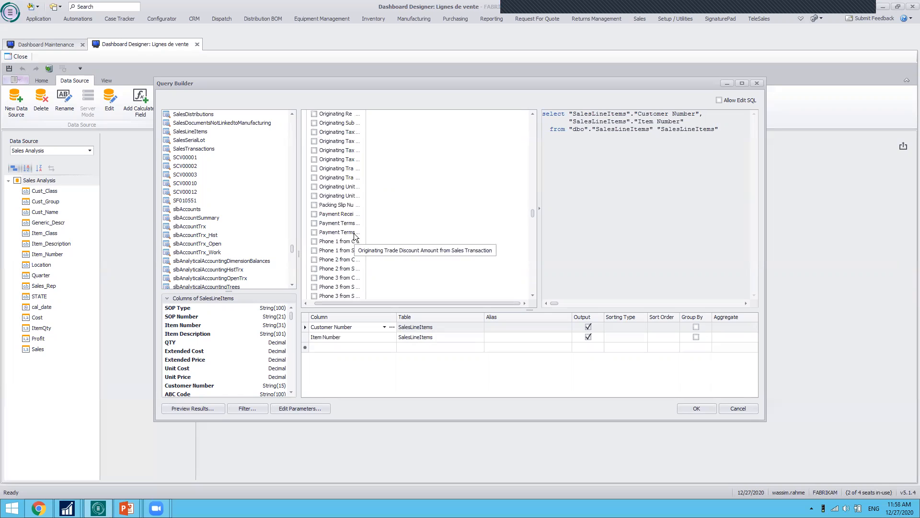
scroll(353, 237, "down", 6)
scroll(345, 237, "down", 6)
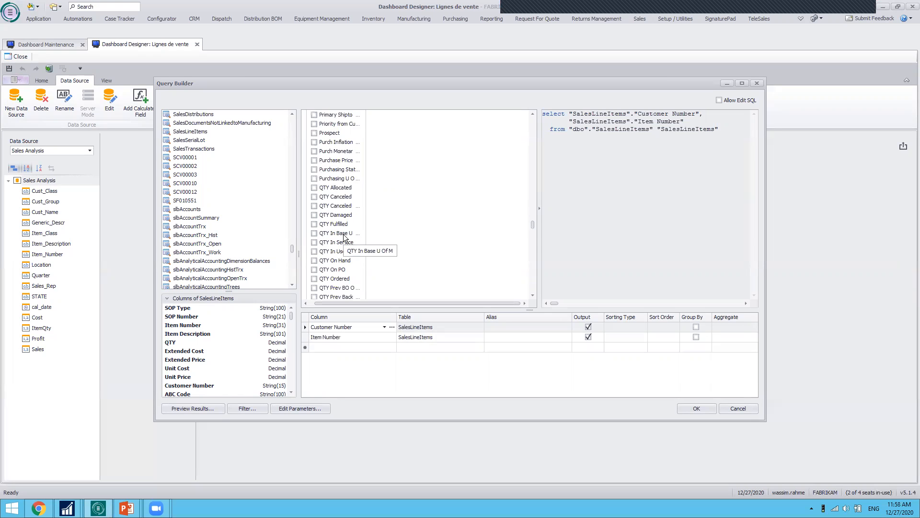
scroll(344, 236, "down", 2)
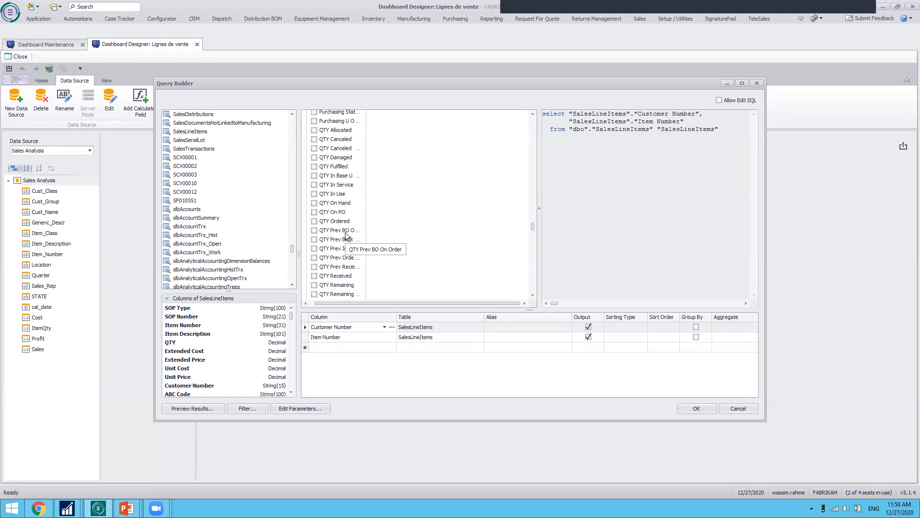
scroll(347, 237, "down", 2)
scroll(347, 237, "down", 2)
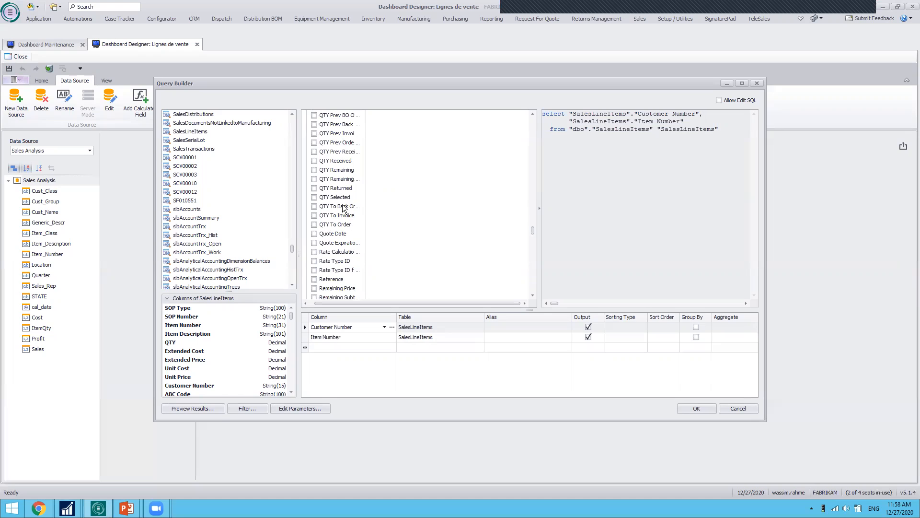
left_click(314, 207)
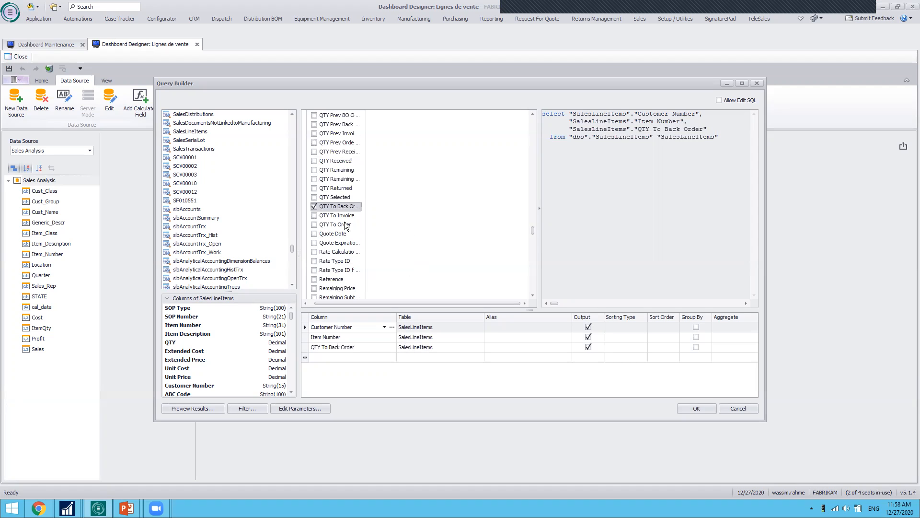
scroll(345, 225, "down", 2)
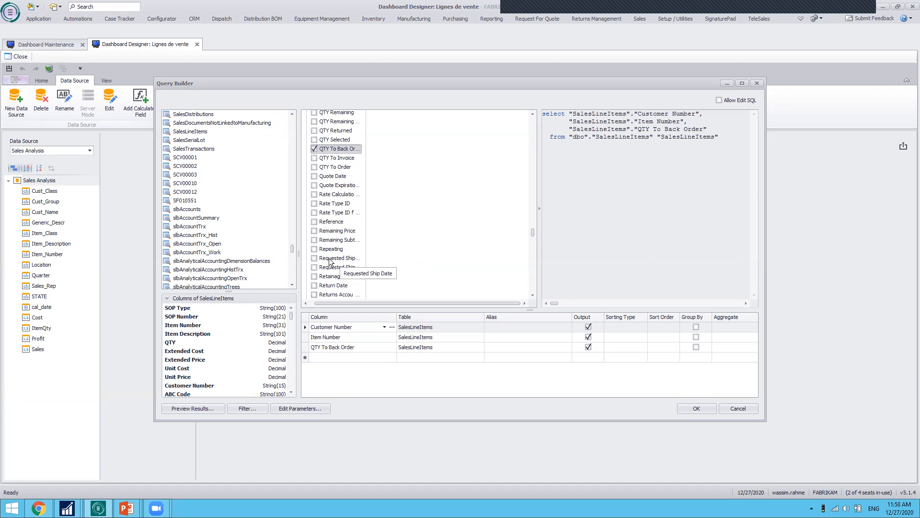
left_click(314, 259)
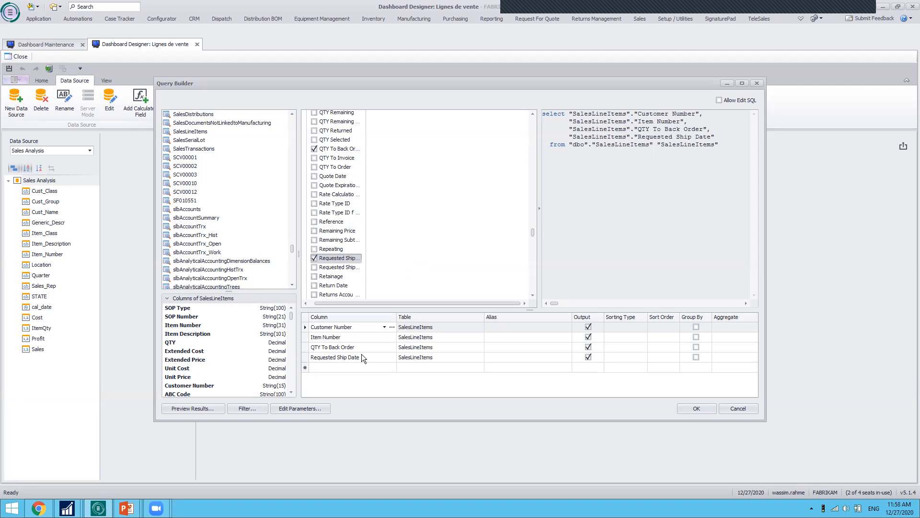
- Give Customer Number the alias No. Client, Item Number the alias No. Item, and QTY To Back Order the alias Qte en differe
left_click(492, 327)
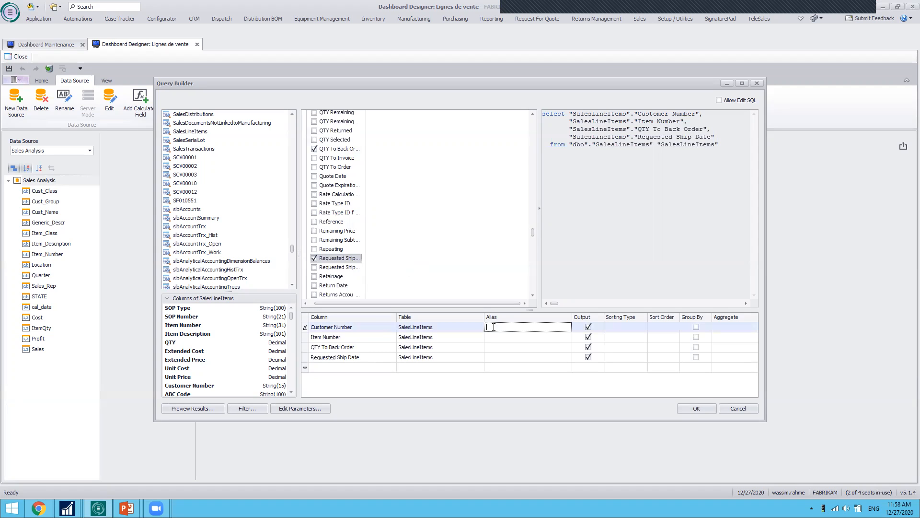
type("No. Client")
left_click(489, 336)
type("No. ")
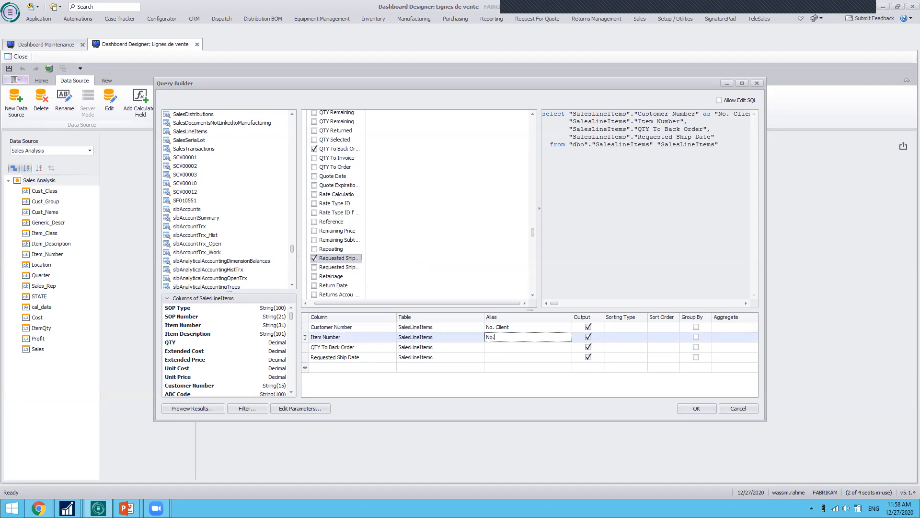
type("Item")
left_click(499, 347)
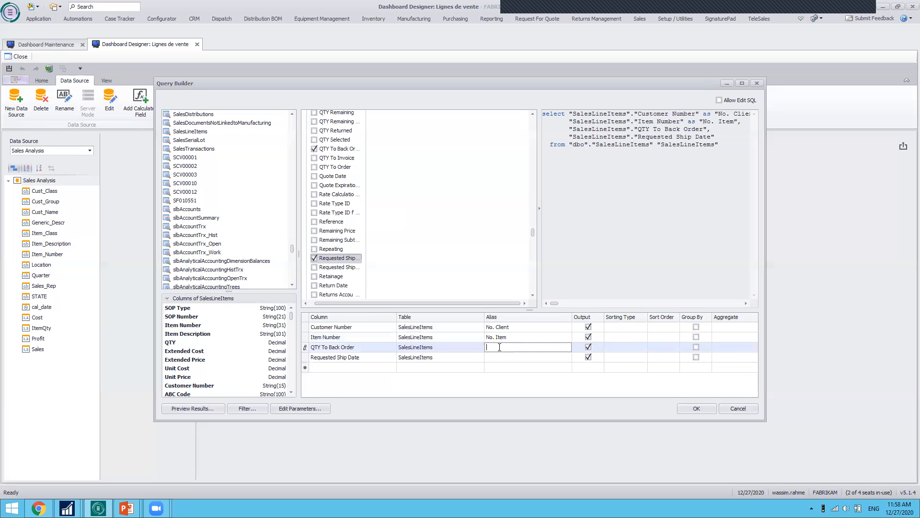
type("Qte en differe")
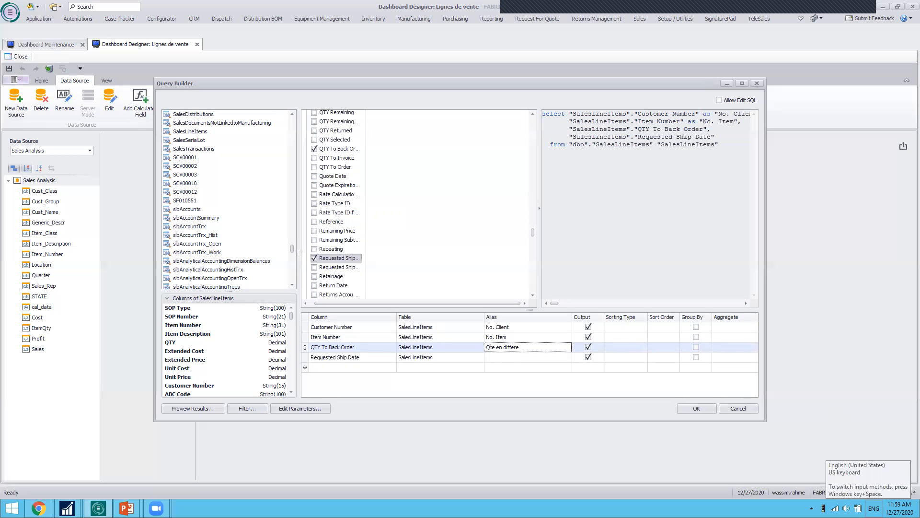
- Change the keyboard language to French (Canada) and open the On-Screen Keyboard
left_click(874, 508)
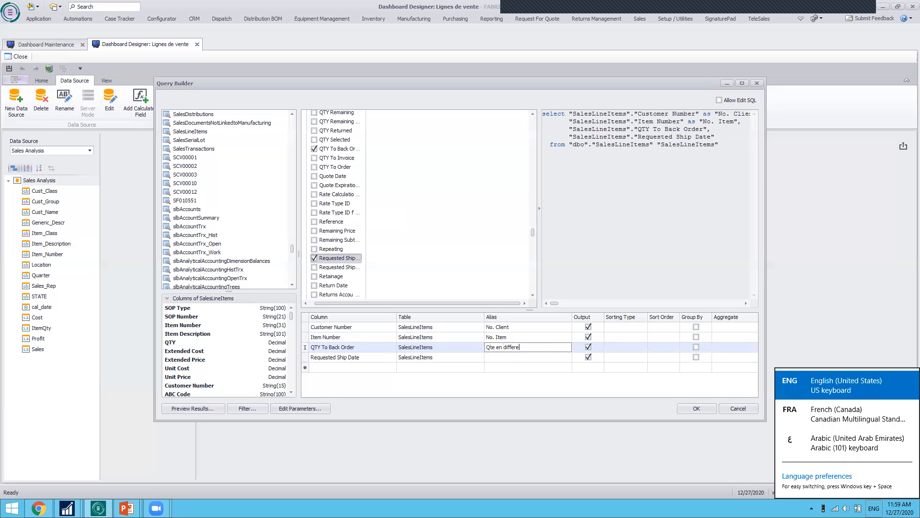
left_click(813, 421)
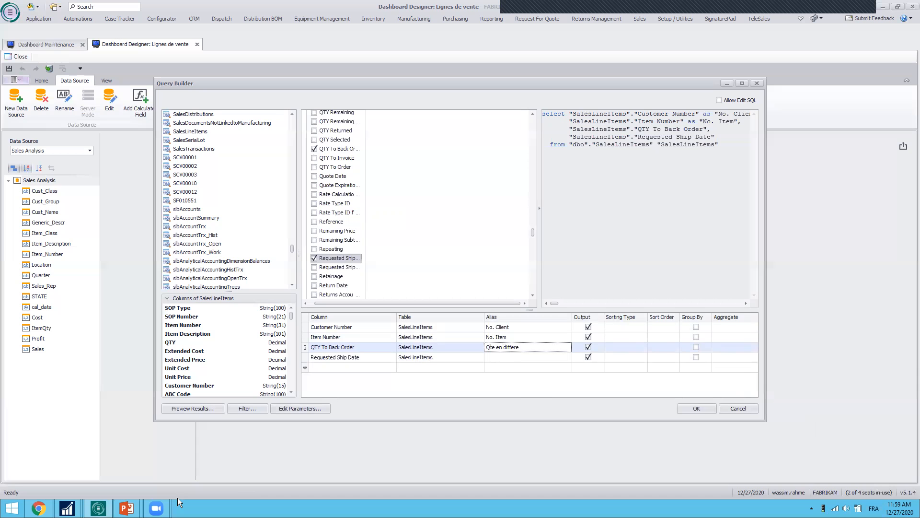
left_click(14, 507)
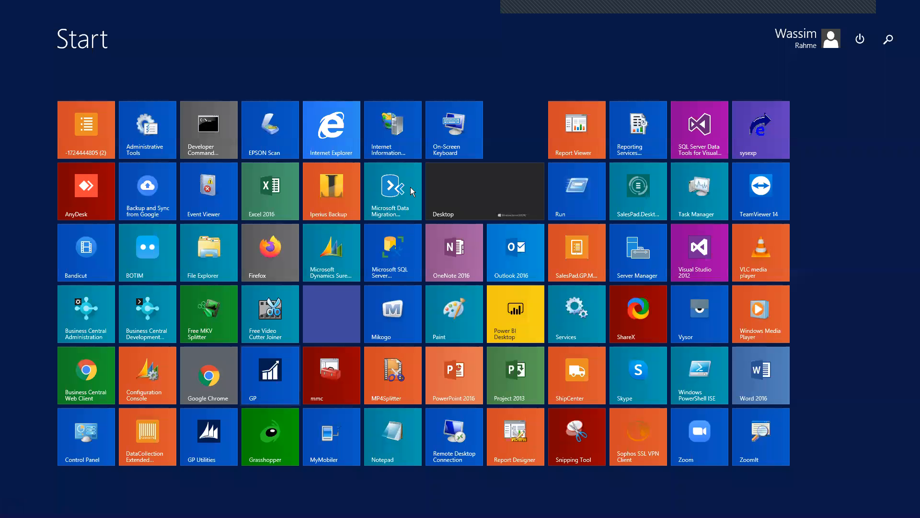
left_click(445, 128)
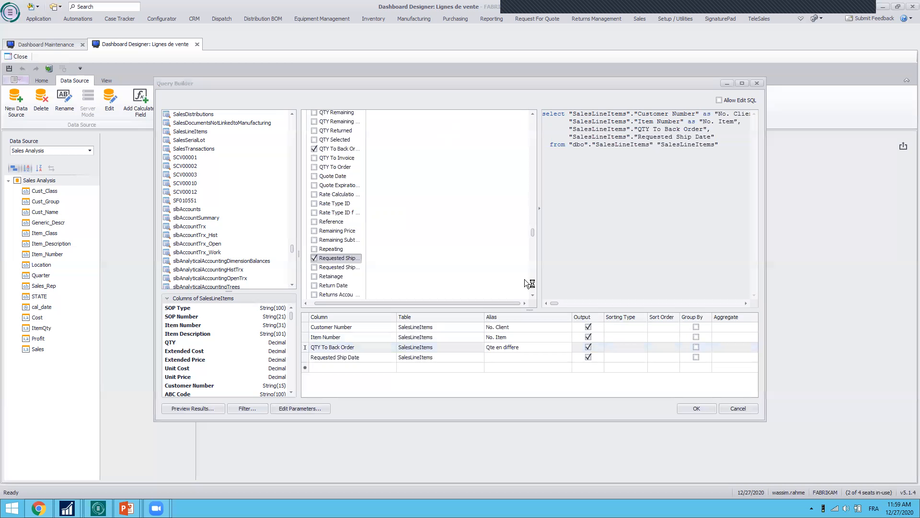
- Correct the accents in the QTY To Back Order alias so that it reads Qté en différé
left_click(494, 340)
key("BackSpace")
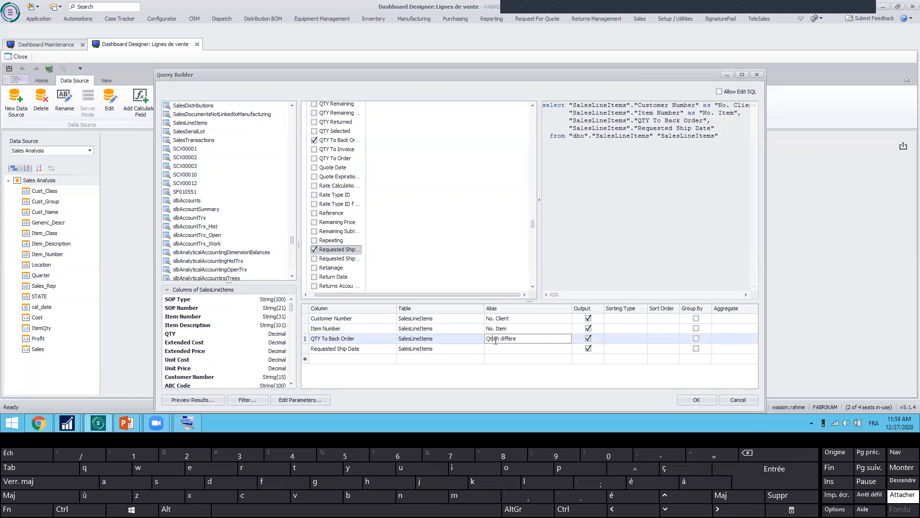
type("é")
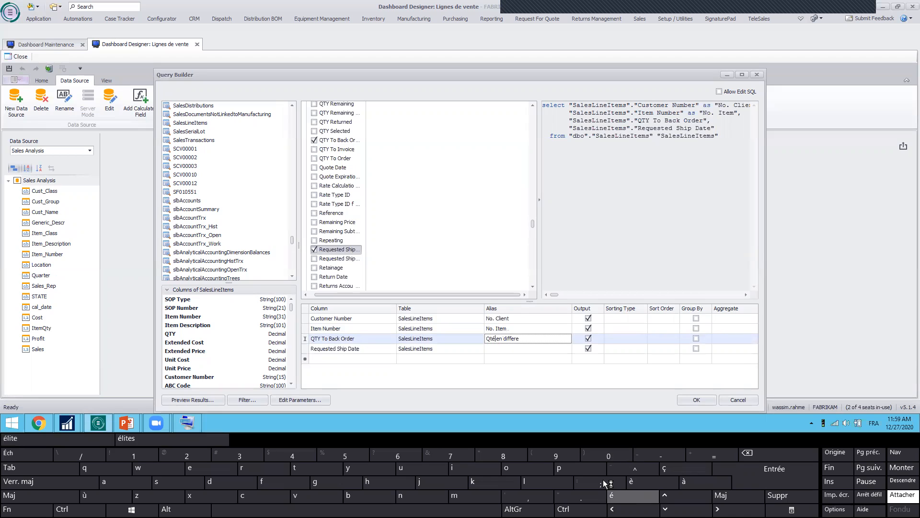
left_click(516, 338)
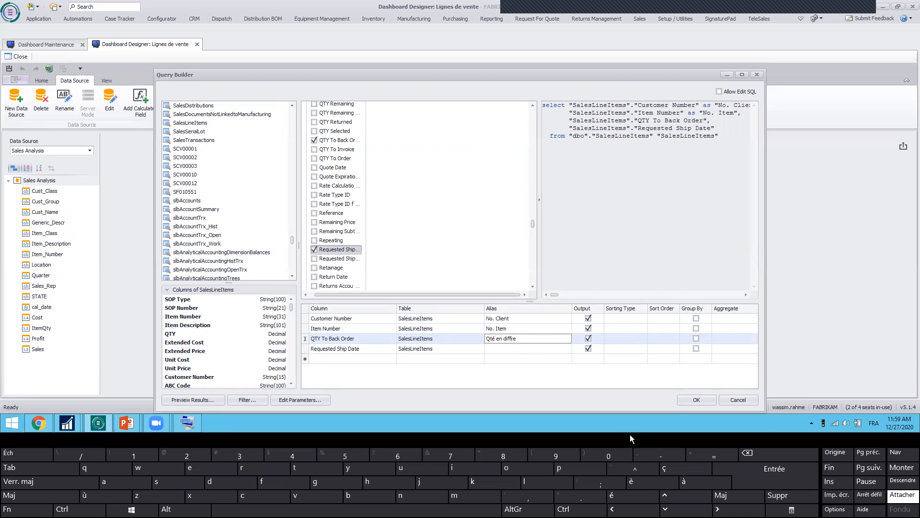
left_click(629, 497)
left_click(618, 494)
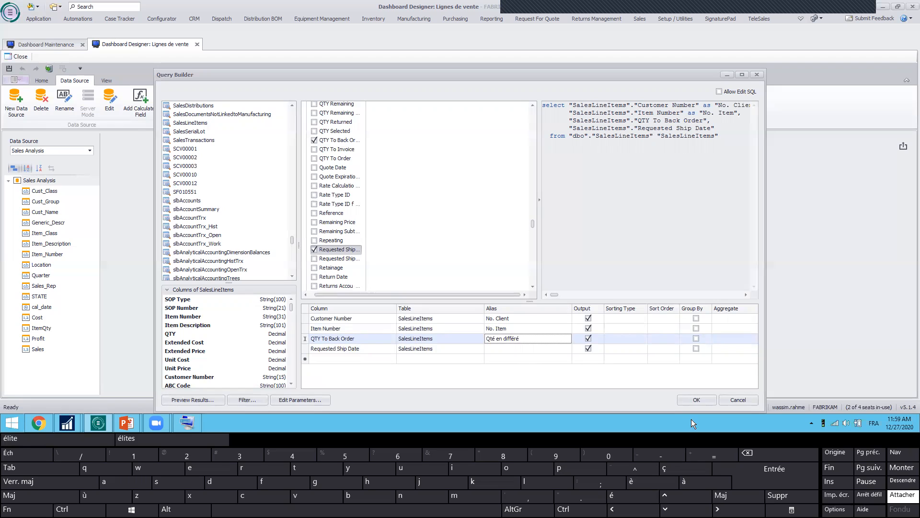
- Give the Requested Ship Date column the alias Date requise
left_click(498, 348)
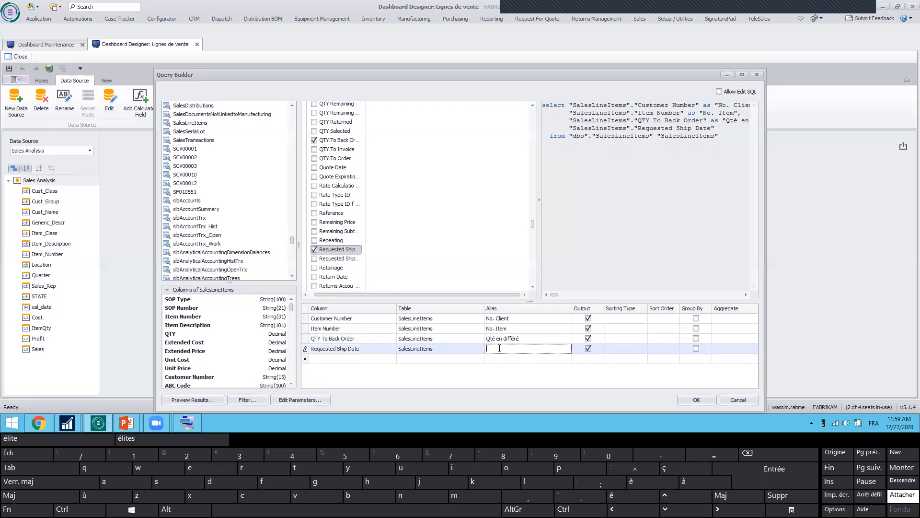
type("Date ")
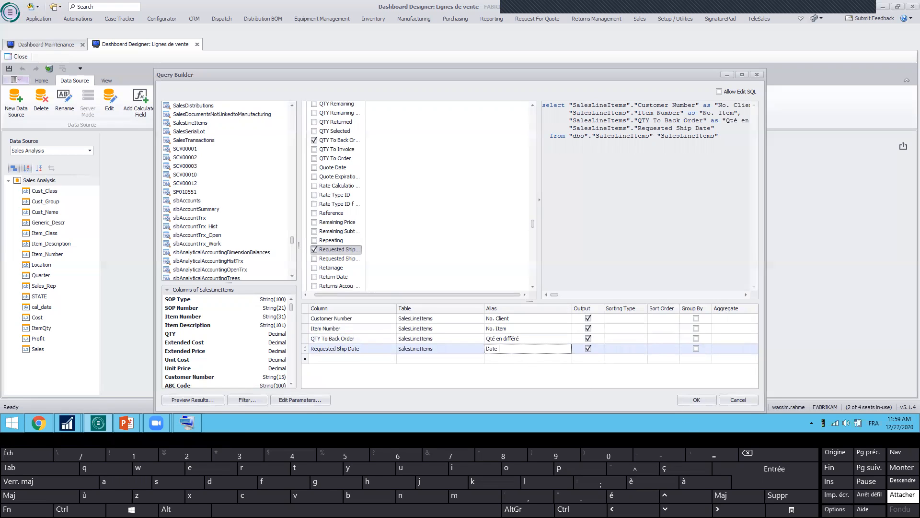
type("requise")
- Preview the query's rows, and accept the query to finish creating the data source
left_click(186, 400)
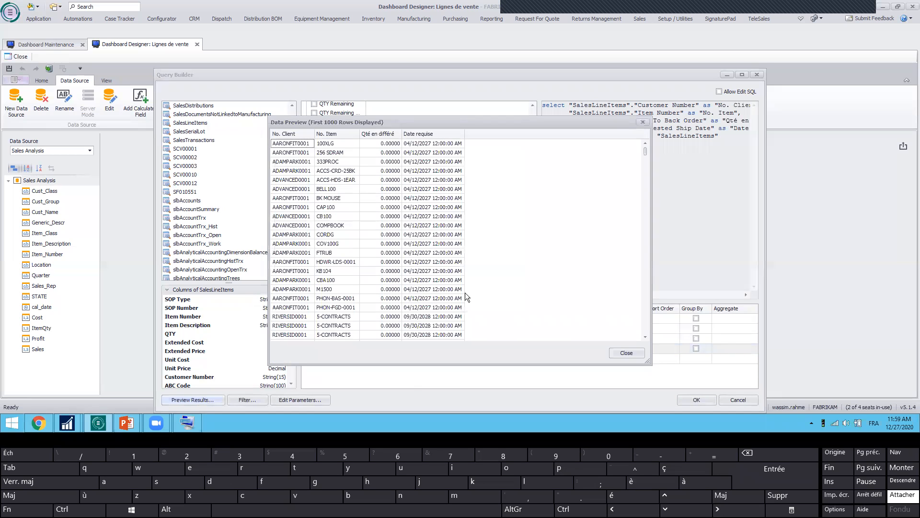
left_click_drag(645, 152, 646, 174)
left_click(626, 353)
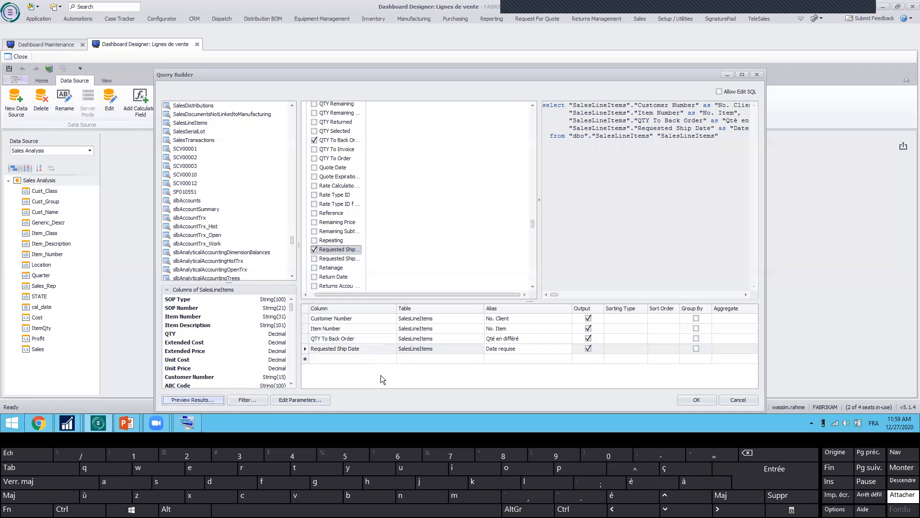
left_click(685, 402)
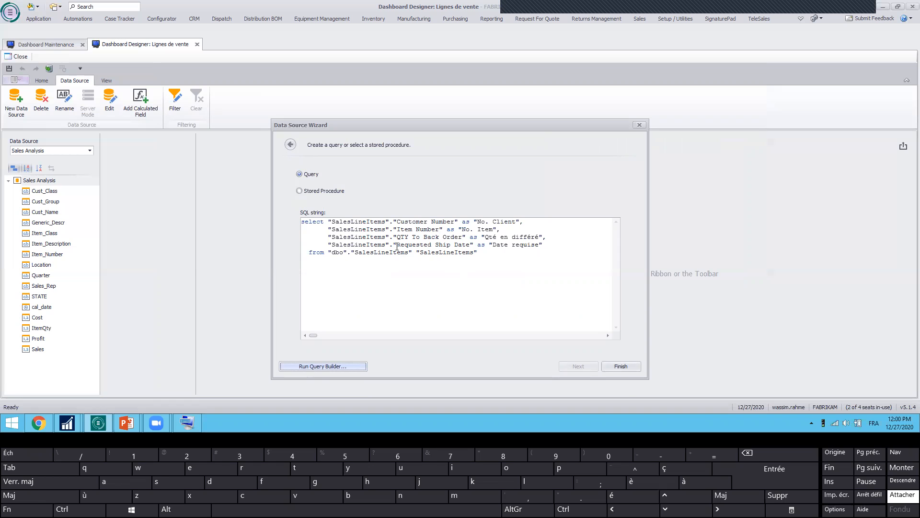
left_click(620, 365)
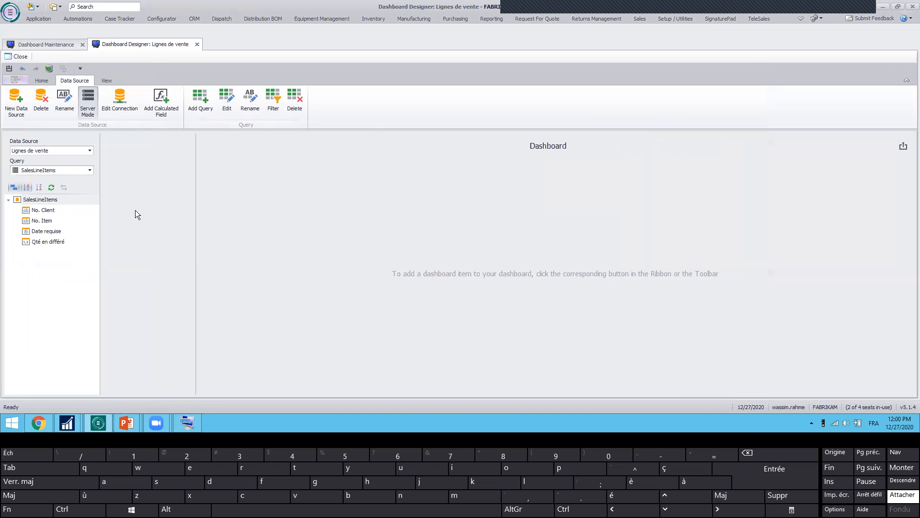
- Insert a chart in the dashboard and assign the Qté en différé field as its value
left_click(40, 82)
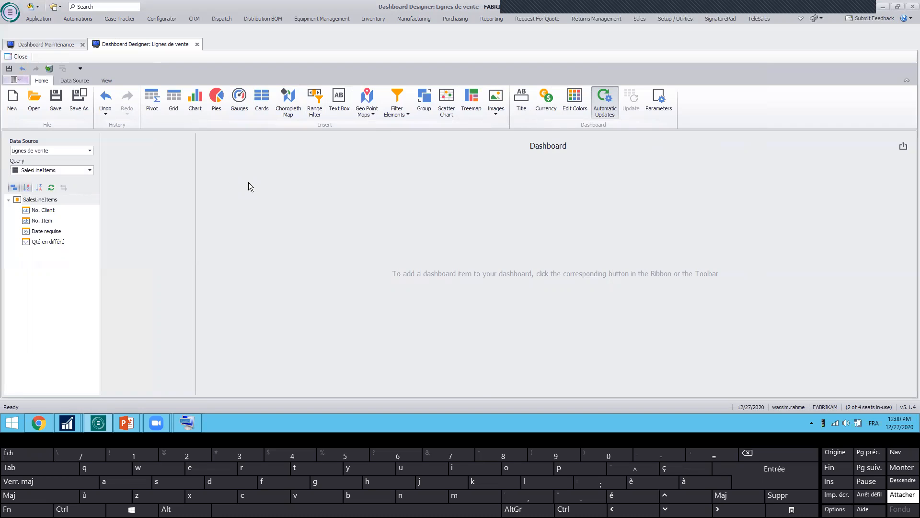
left_click(194, 100)
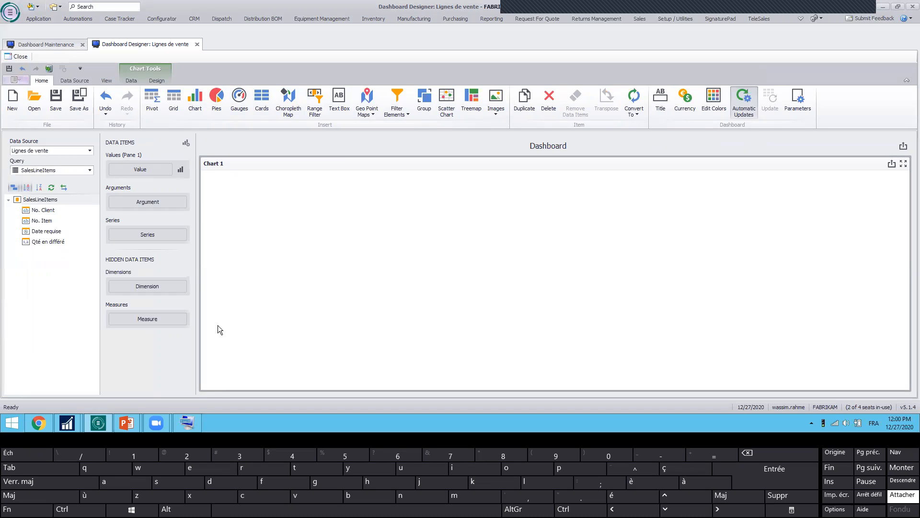
left_click(45, 244)
left_click_drag(44, 243, 138, 172)
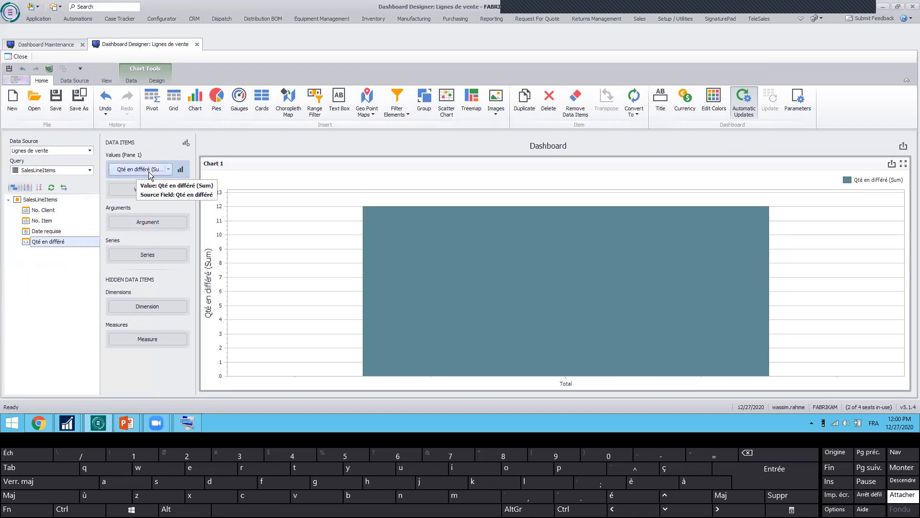
mouse_move(521, 236)
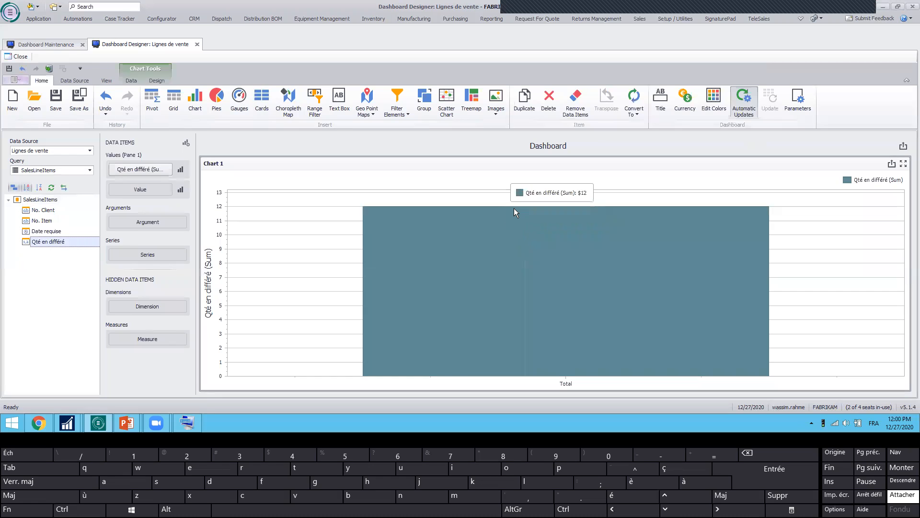
- Show the value as the point label content on the chart's Qté en différé series
left_click(180, 171)
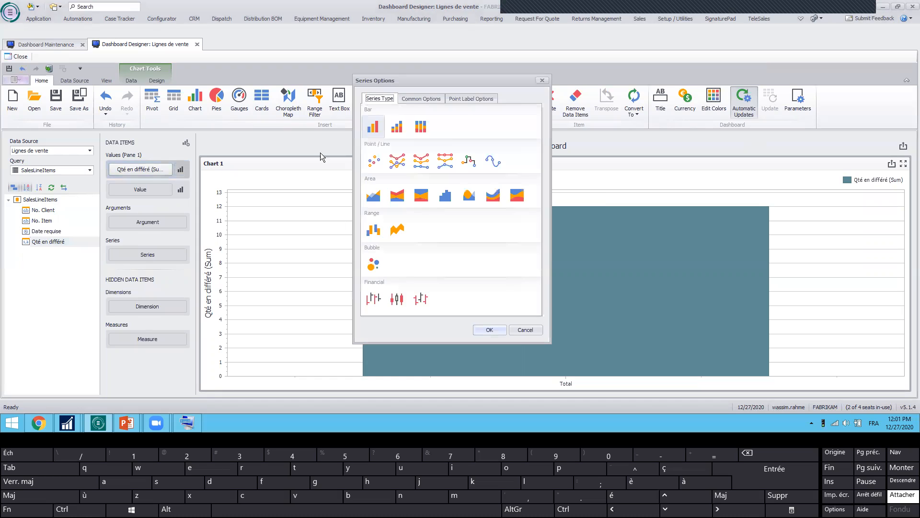
left_click(461, 98)
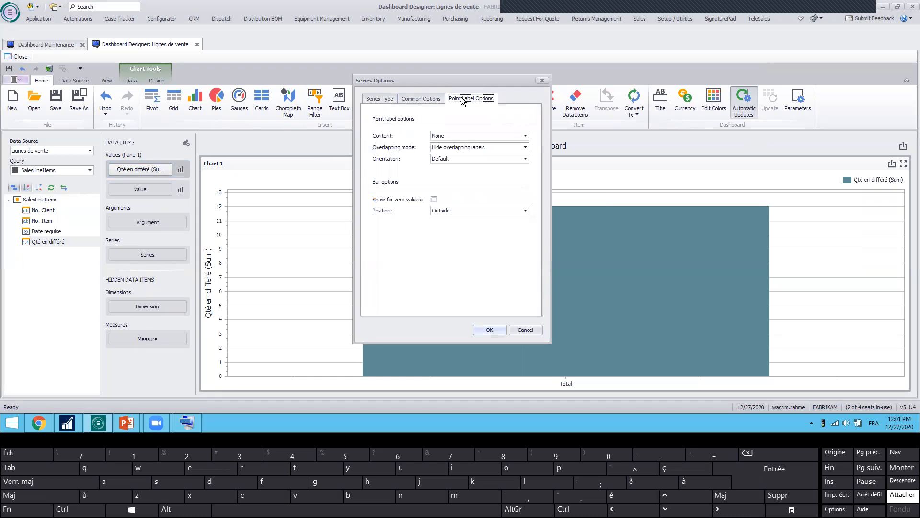
left_click(526, 135)
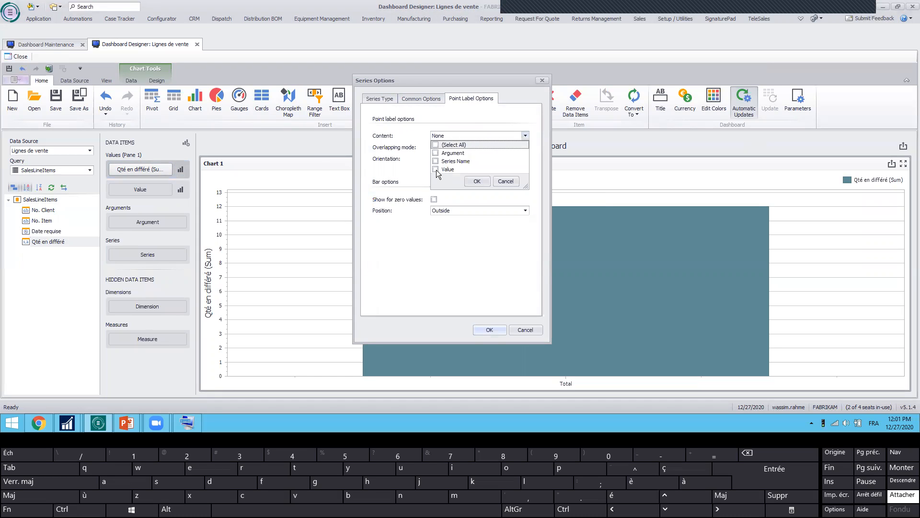
left_click(443, 170)
left_click(476, 181)
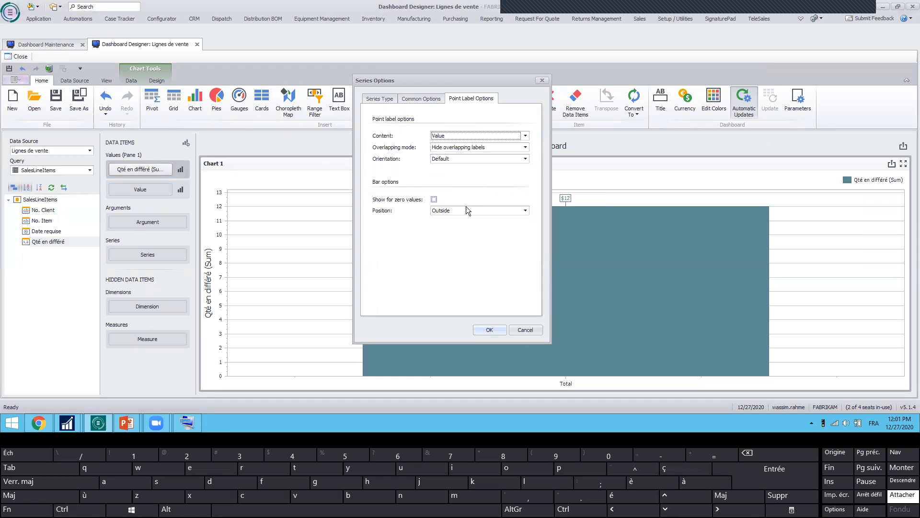
left_click(490, 329)
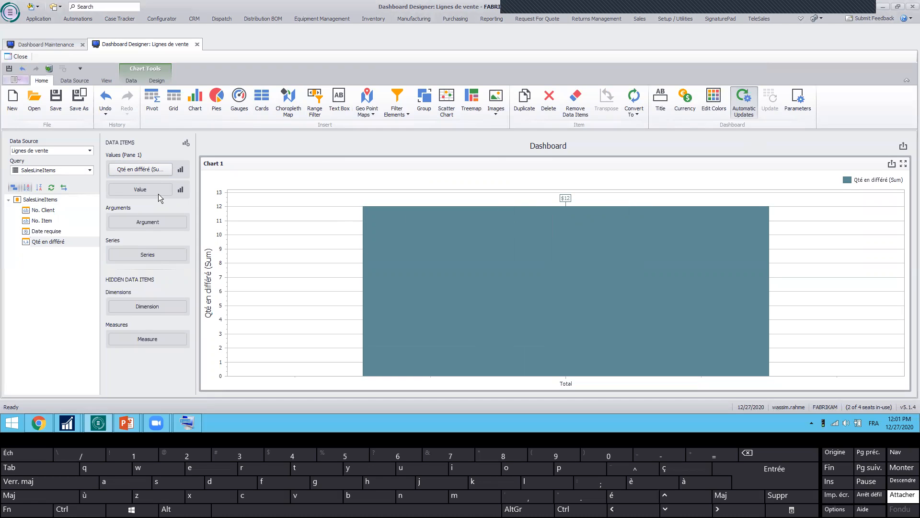
- Set the numeric format type of the Qté en différé value to Number
left_click(169, 169)
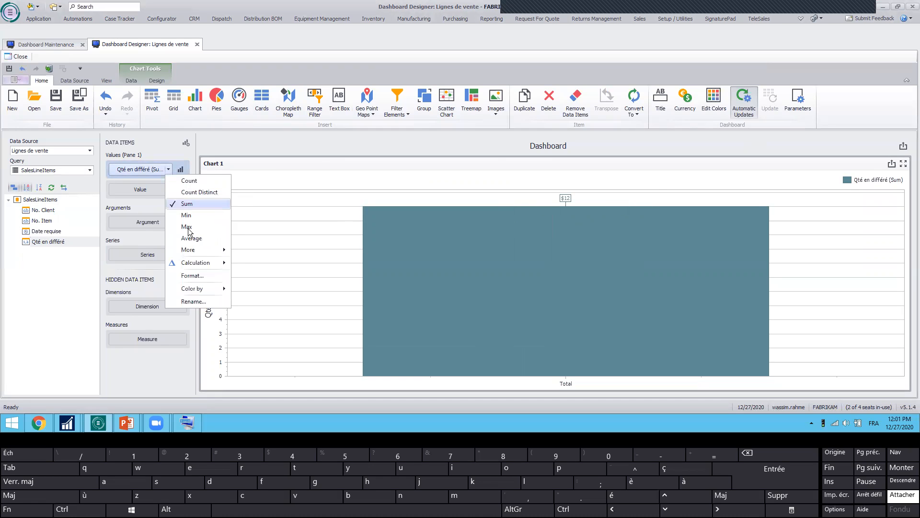
left_click(197, 276)
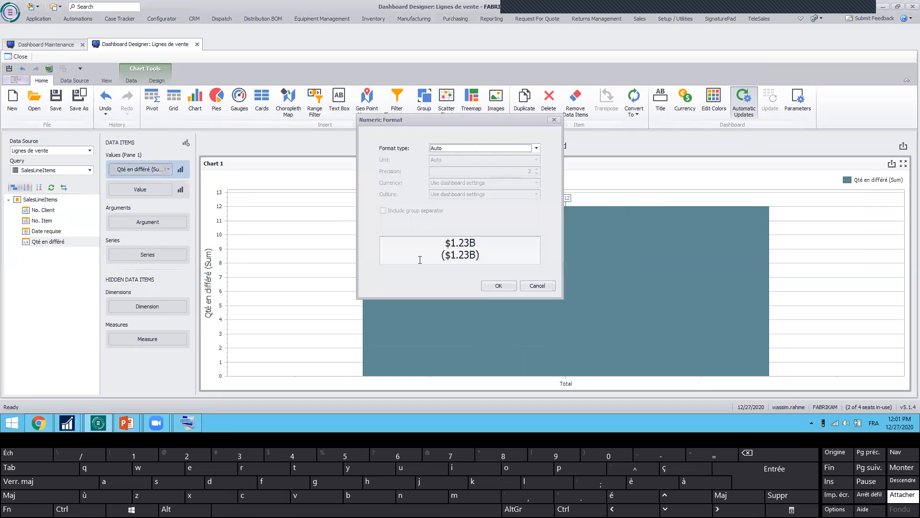
left_click(537, 148)
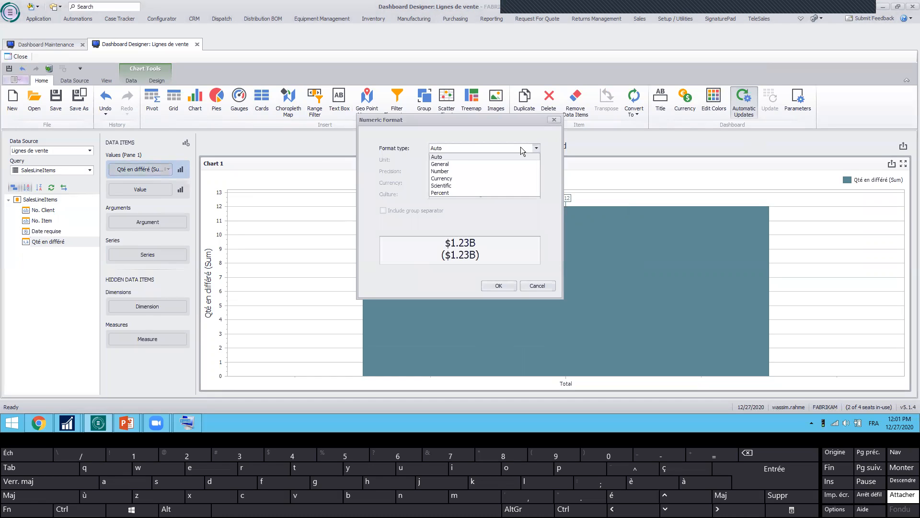
left_click(443, 171)
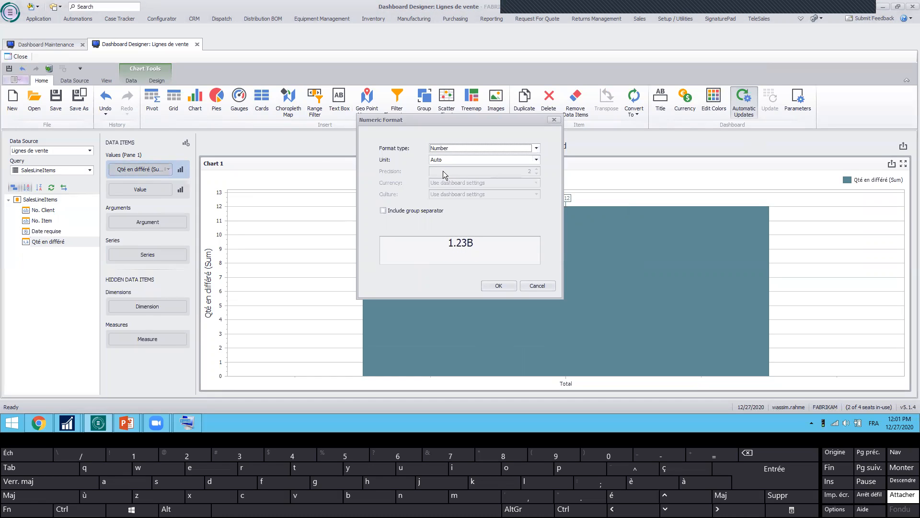
left_click(497, 285)
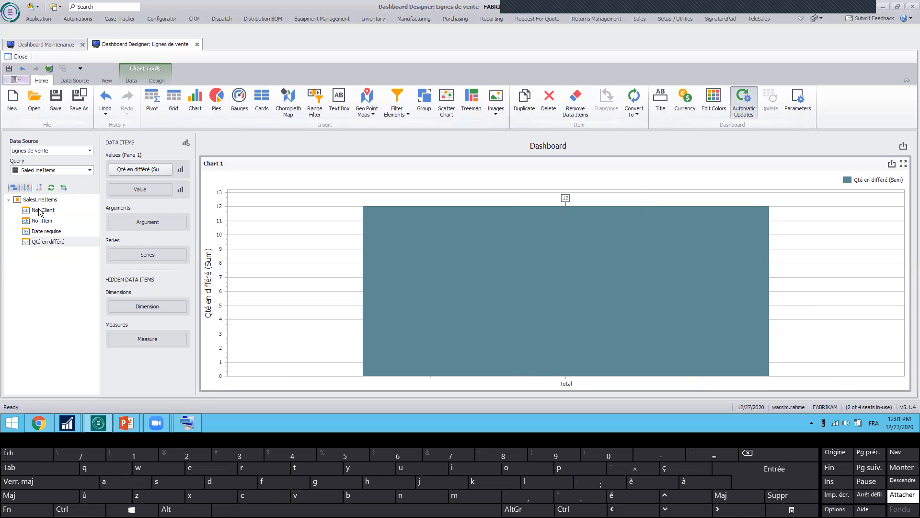
- Add No. Client and No. Item as chart arguments, and limit No. Client to the top 5 by Qté en différé with an Others value
left_click_drag(38, 213, 143, 223)
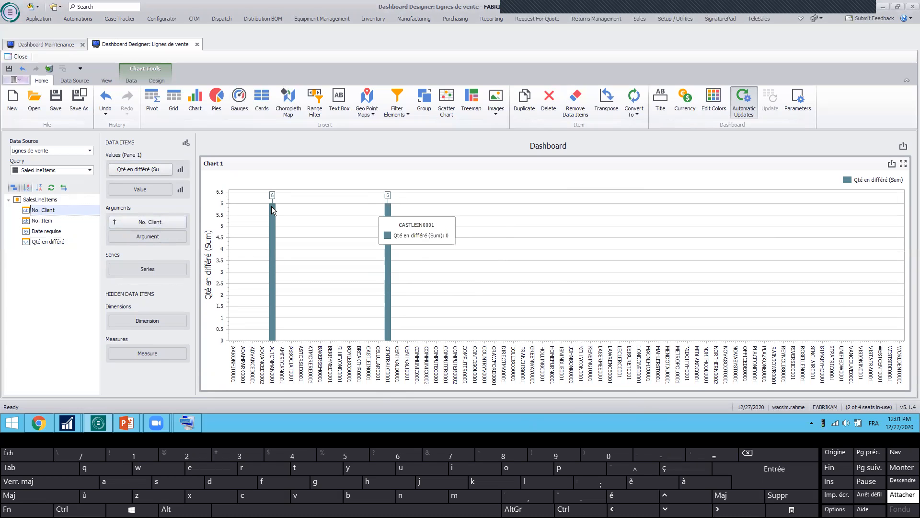
left_click_drag(49, 221, 139, 240)
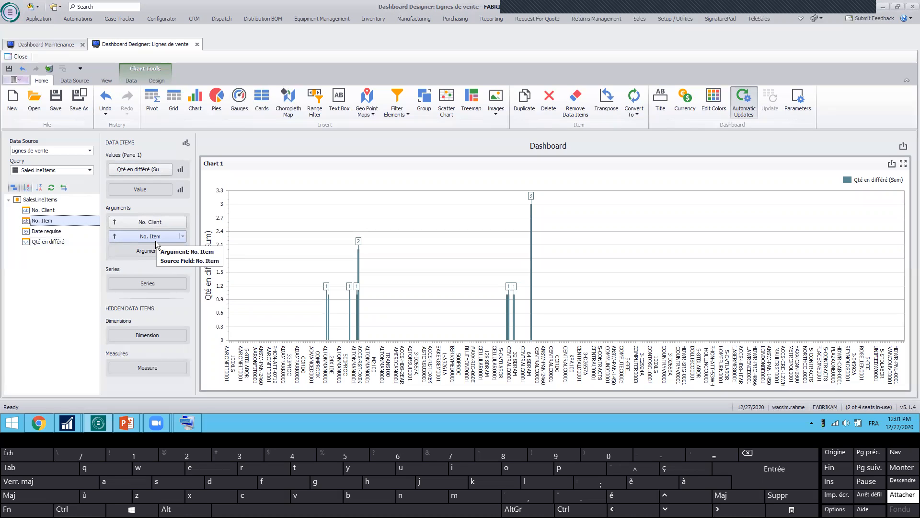
left_click(183, 223)
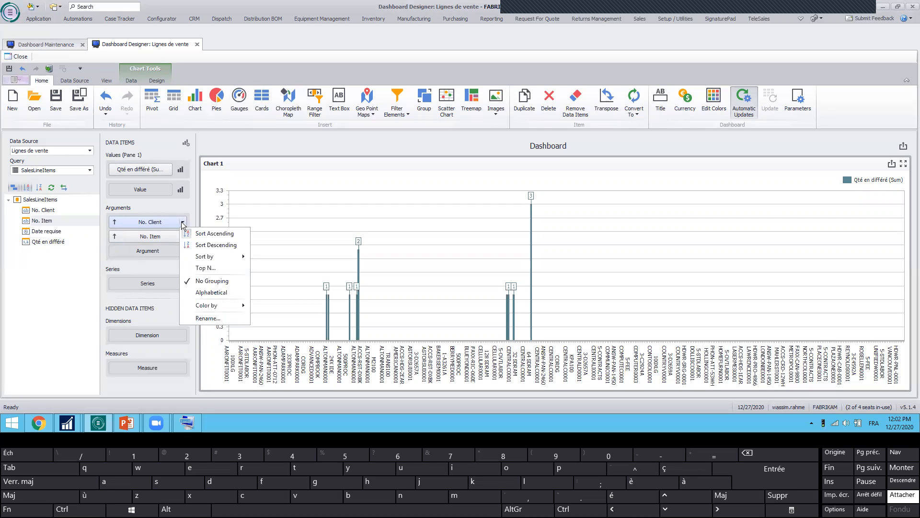
left_click(207, 268)
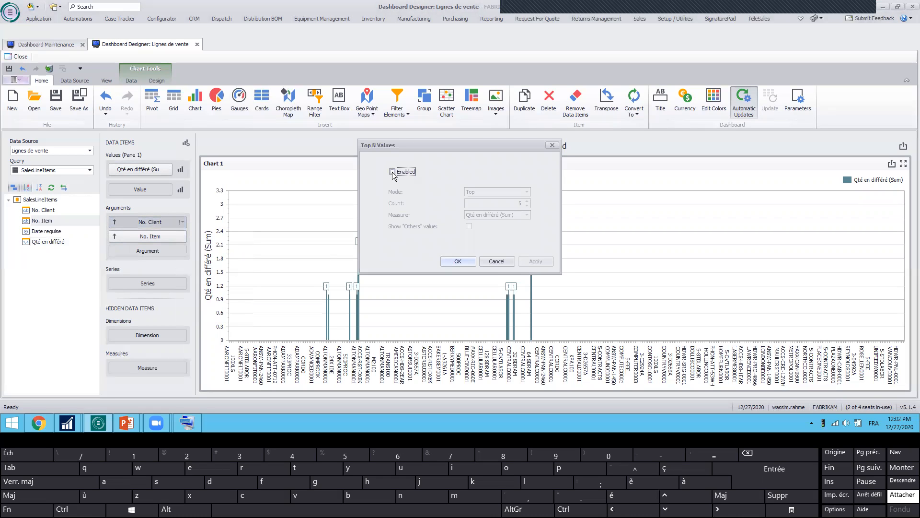
left_click(393, 172)
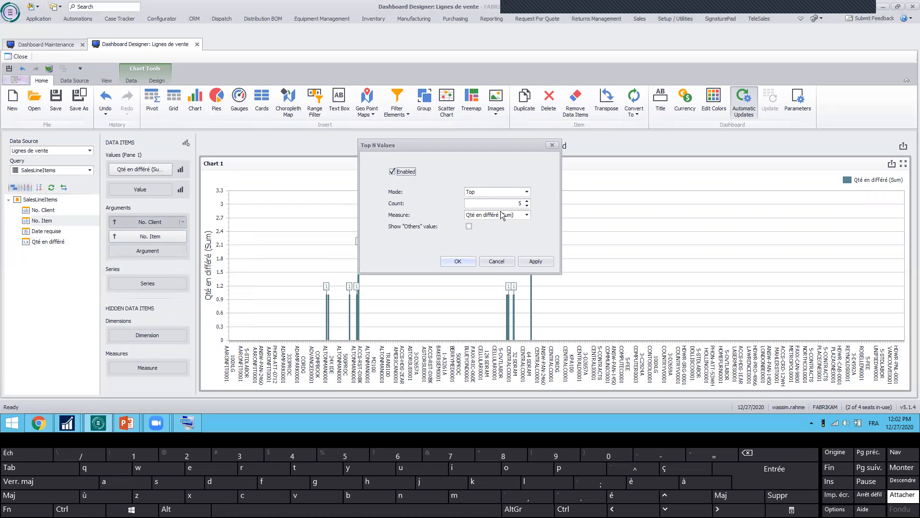
left_click(469, 226)
left_click(457, 261)
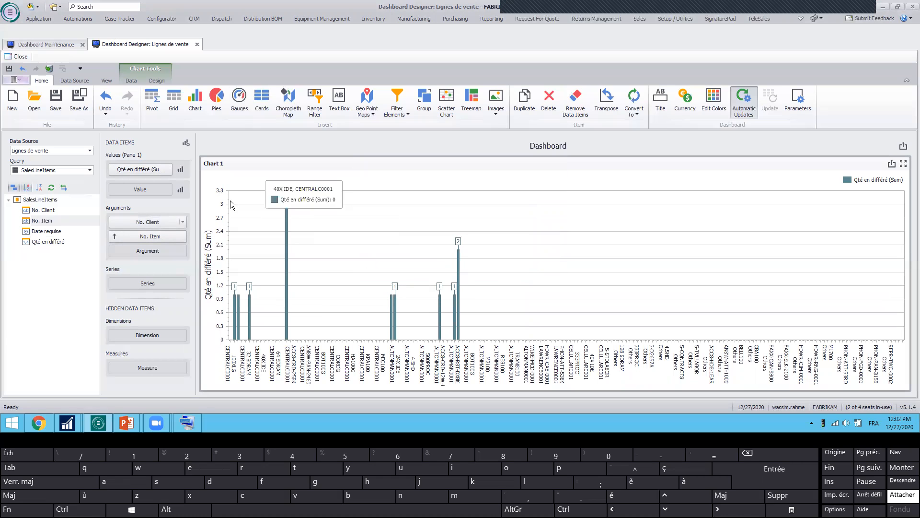
- Enable Drill Down on the chart and drill into the first customer's bar to display its items
left_click(130, 83)
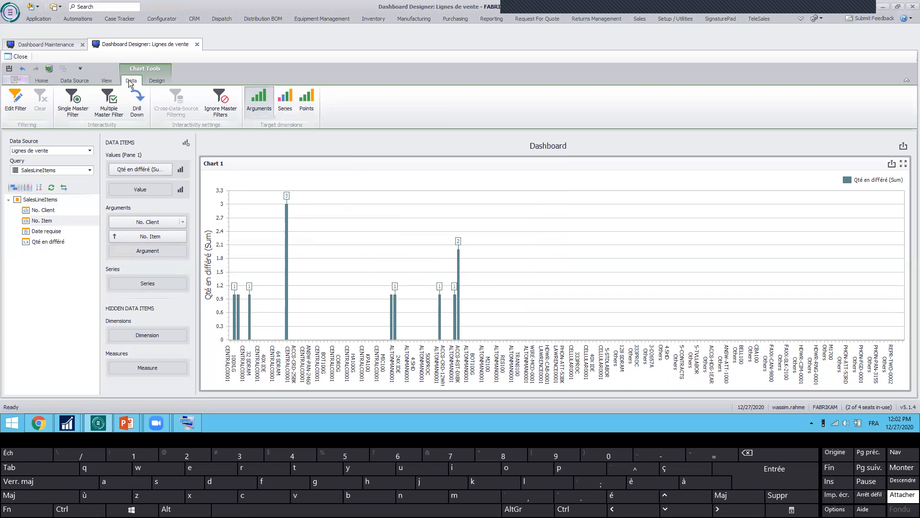
left_click(136, 108)
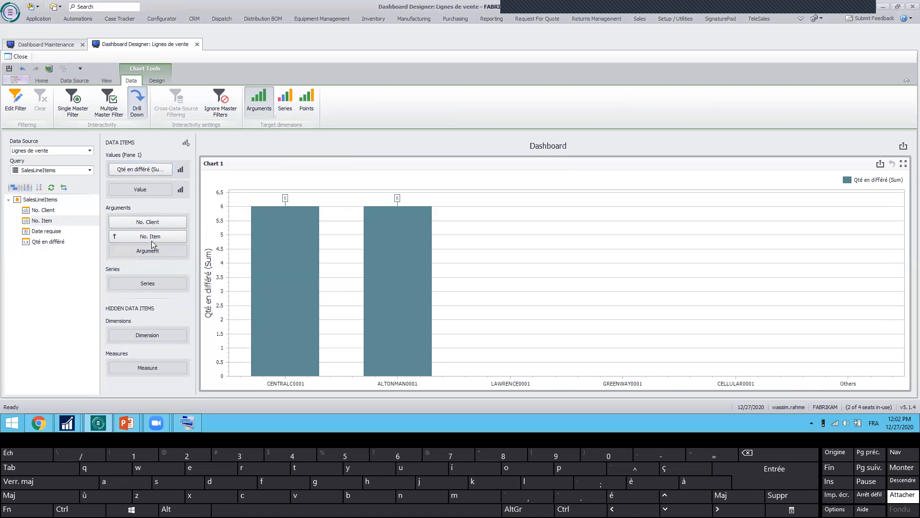
mouse_move(273, 299)
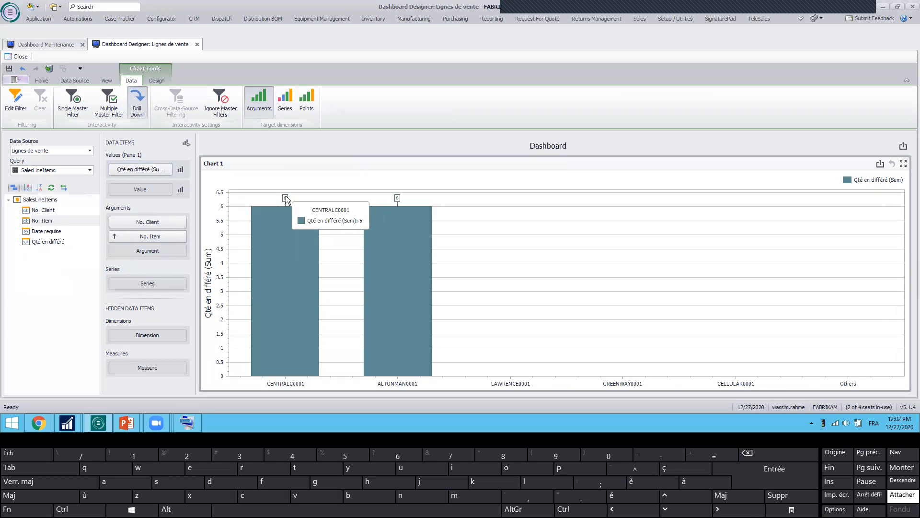
left_click(277, 245)
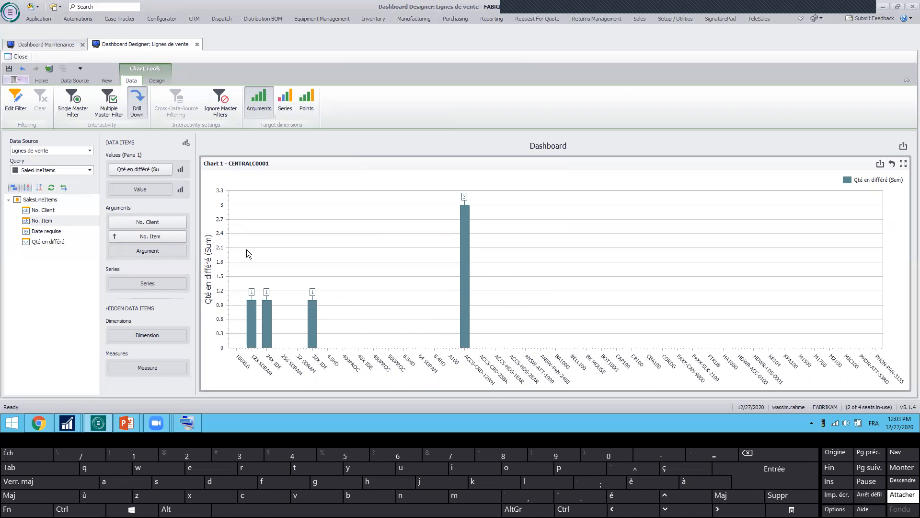
- Limit the No. Item argument to the top 5 by Qté en différé, with the Others value shown
left_click(183, 237)
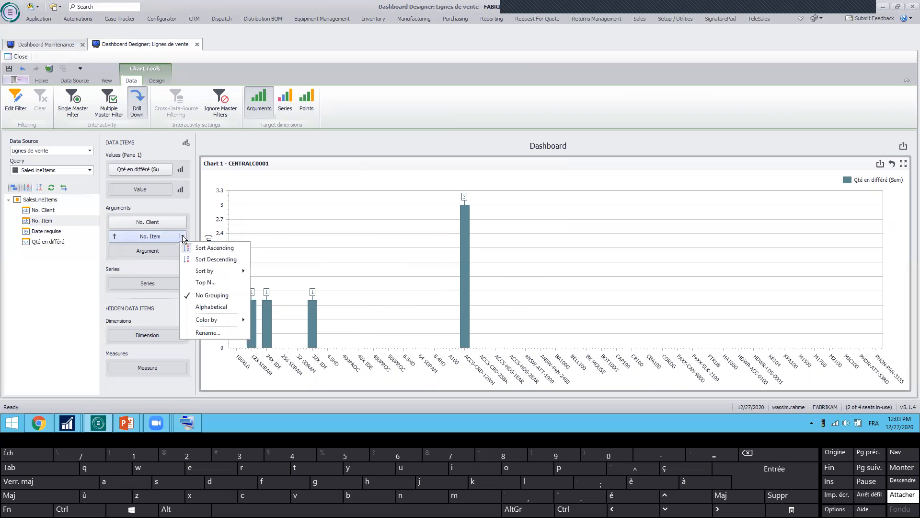
left_click(208, 283)
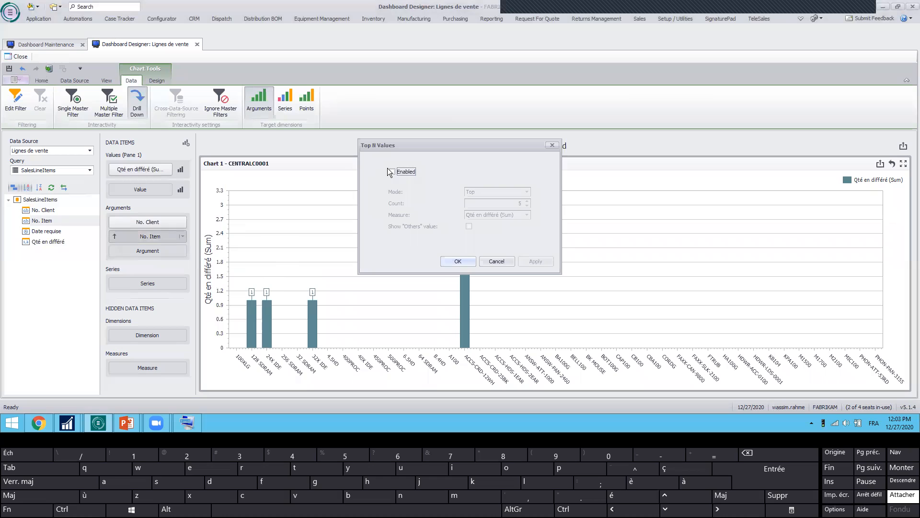
left_click(393, 172)
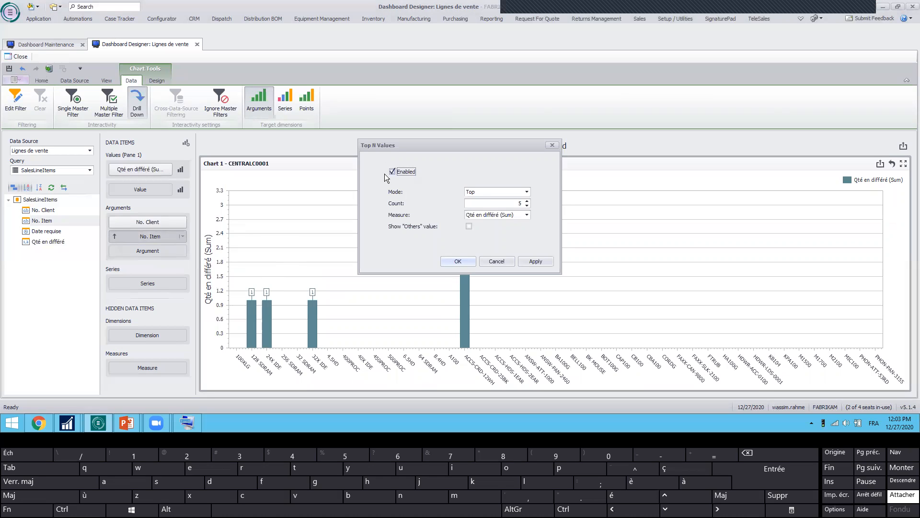
left_click(470, 226)
left_click(453, 262)
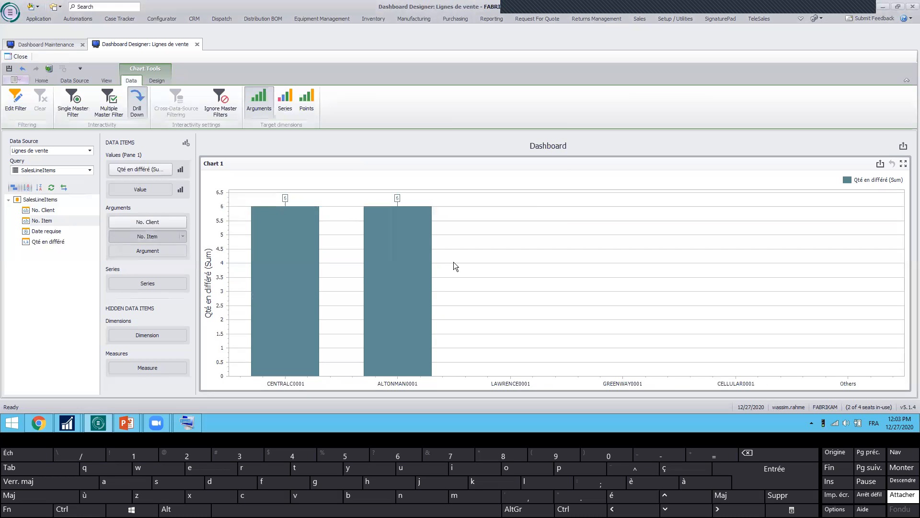
- Drill into each of the two customers with back-ordered quantities to check their items, returning to the customer level each time
mouse_move(288, 326)
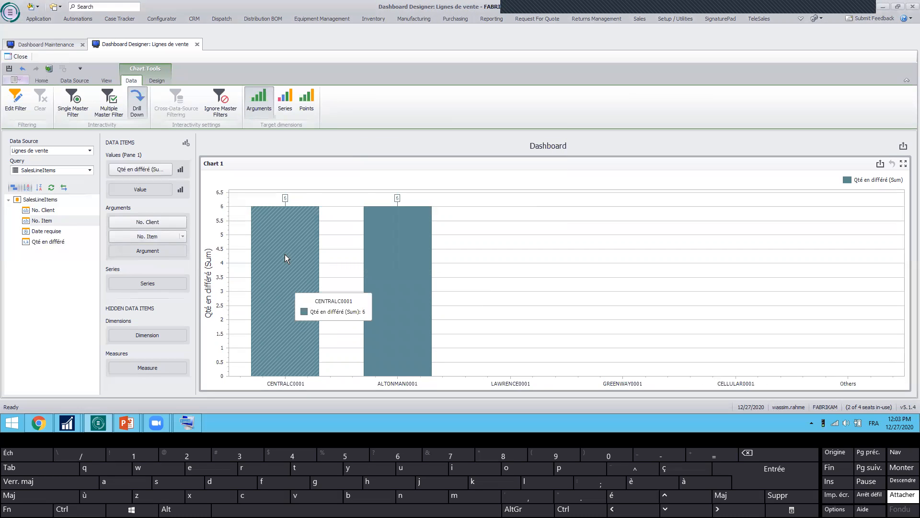
left_click(289, 297)
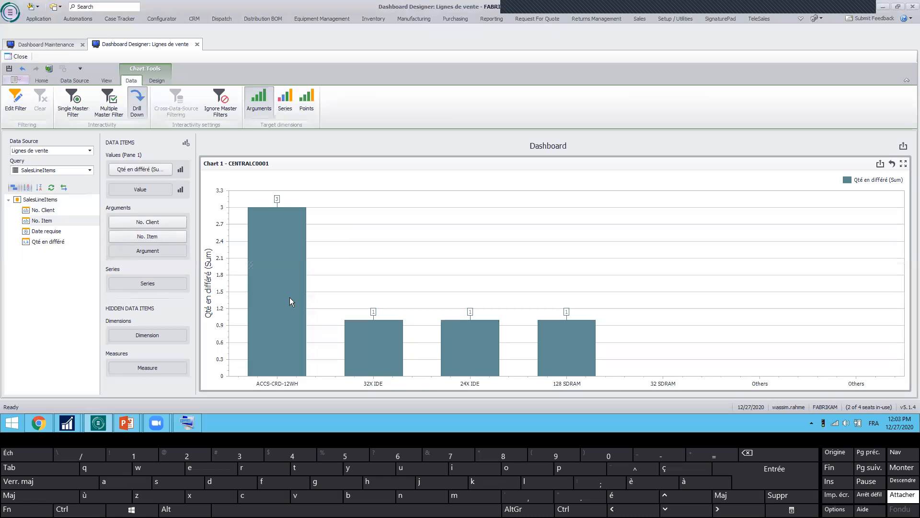
mouse_move(355, 320)
mouse_move(551, 337)
left_click(892, 164)
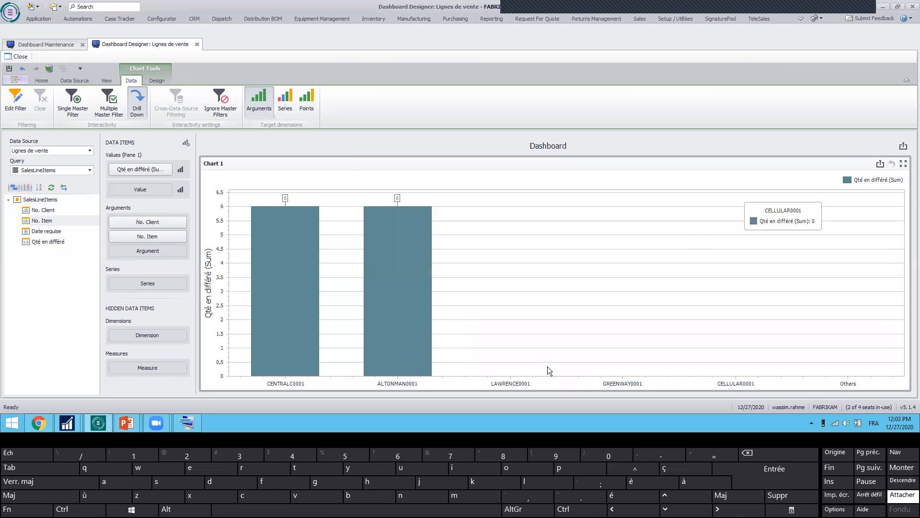
left_click(384, 350)
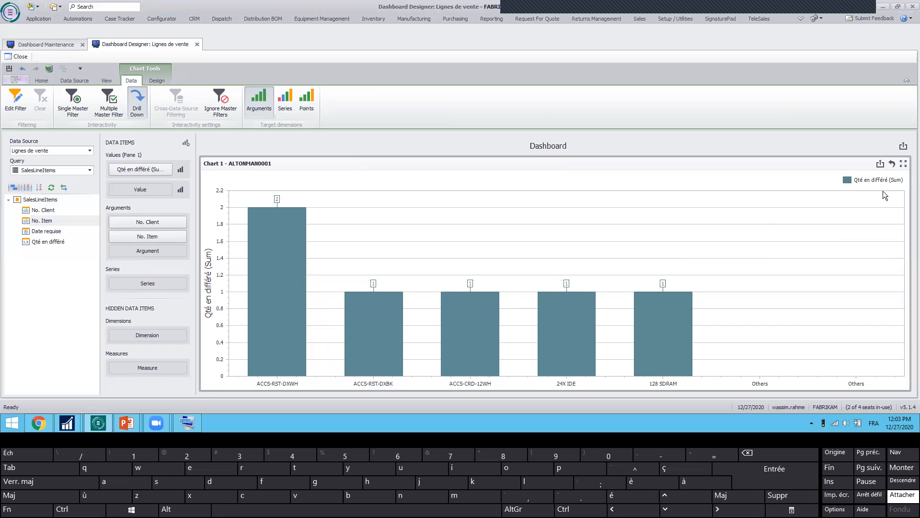
left_click(894, 164)
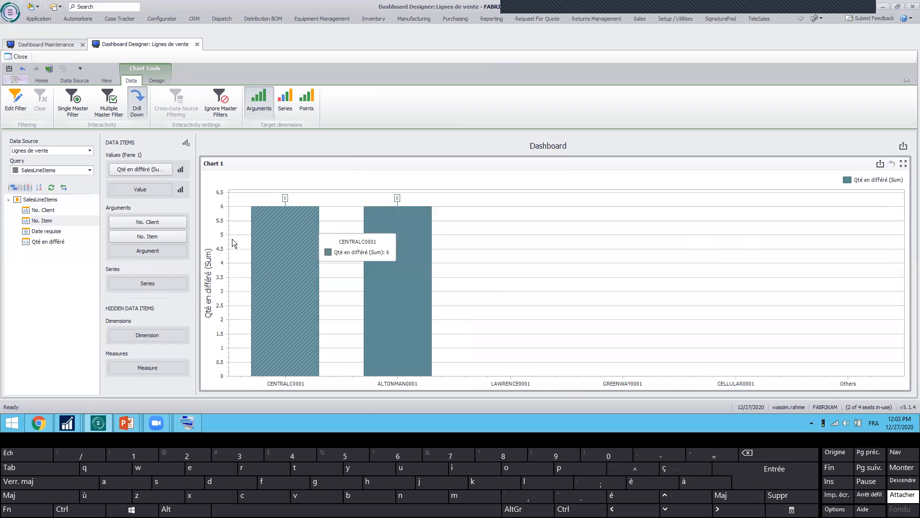
- Review the Top N settings of the No. Item argument and the resulting customer chart
left_click(183, 237)
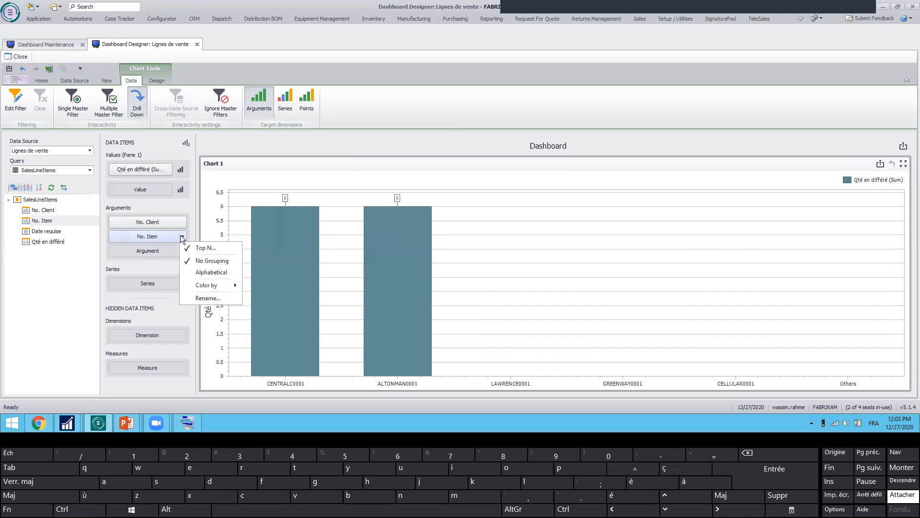
left_click(193, 249)
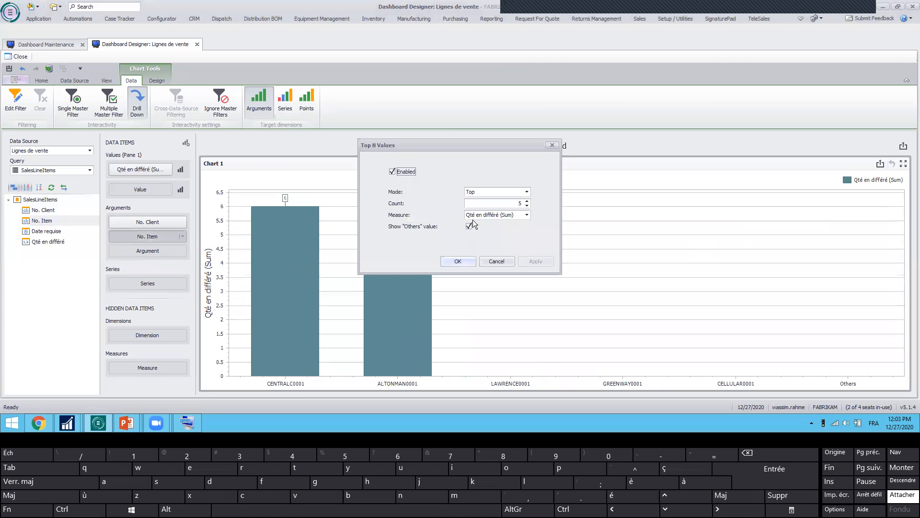
left_click(461, 261)
mouse_move(262, 339)
mouse_move(503, 378)
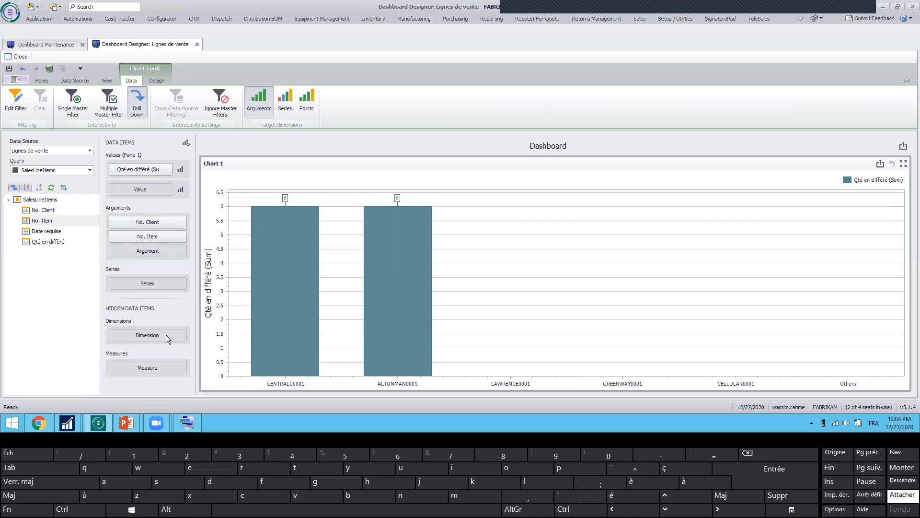
- Switch to the SmartList window with the Back Ordered Line Items list and close the on-screen keyboard
left_click(95, 427)
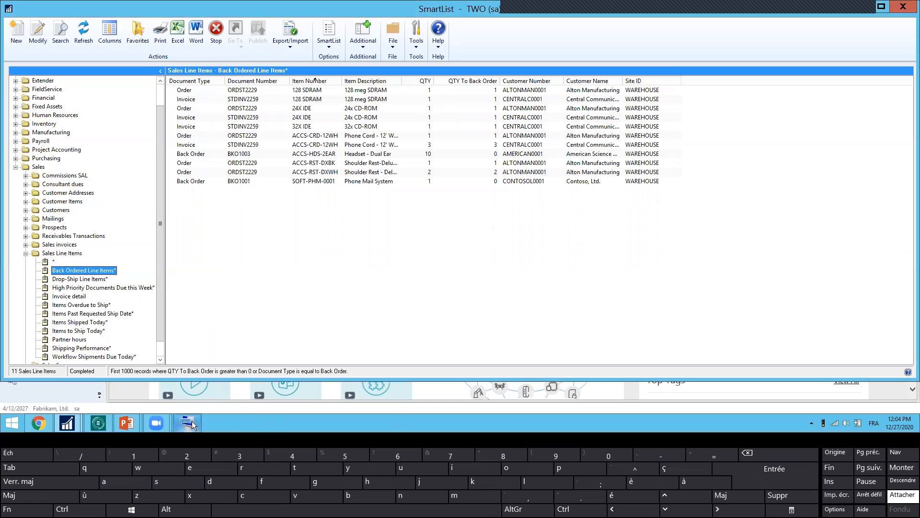
mouse_move(193, 422)
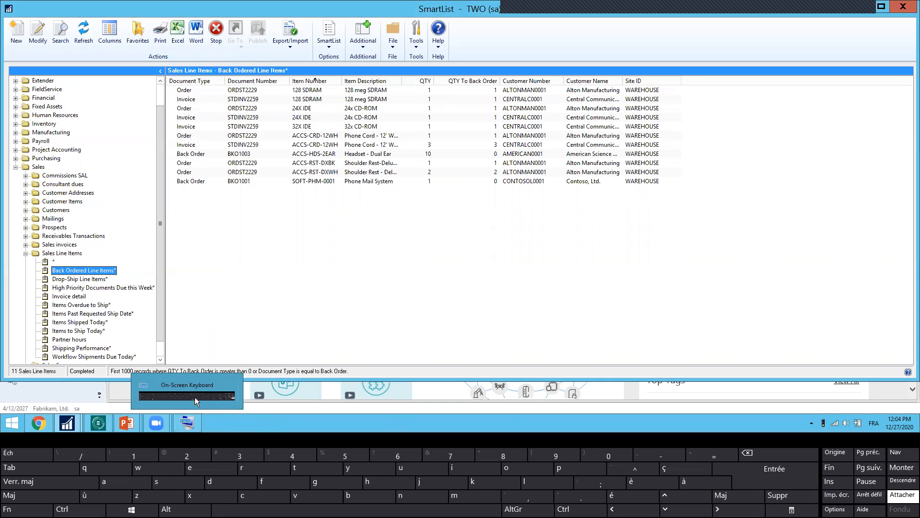
left_click(231, 386)
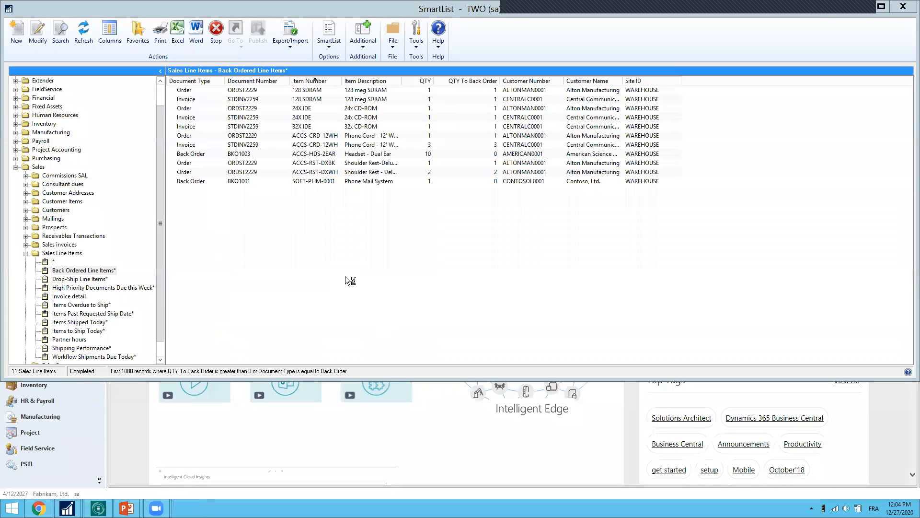
- Switch back to the SalesPad Dashboard Designer and limit the No. Client argument to the top 2 by Qté en différé, without the Others value
left_click(98, 508)
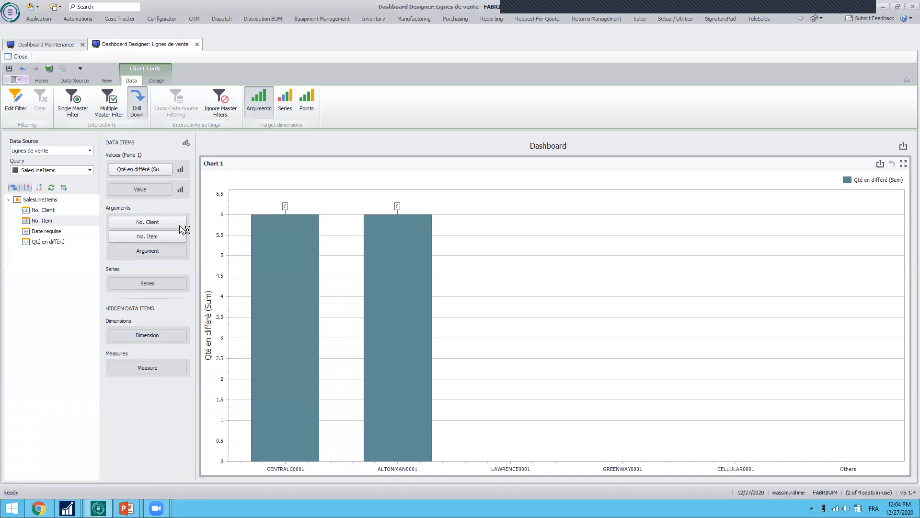
left_click(183, 223)
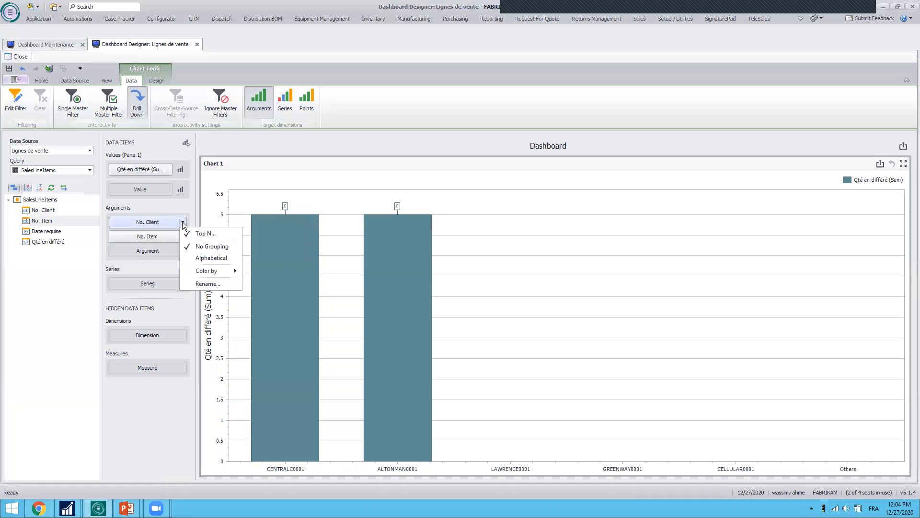
left_click(206, 234)
left_click(526, 248)
left_click(526, 248)
left_click(527, 247)
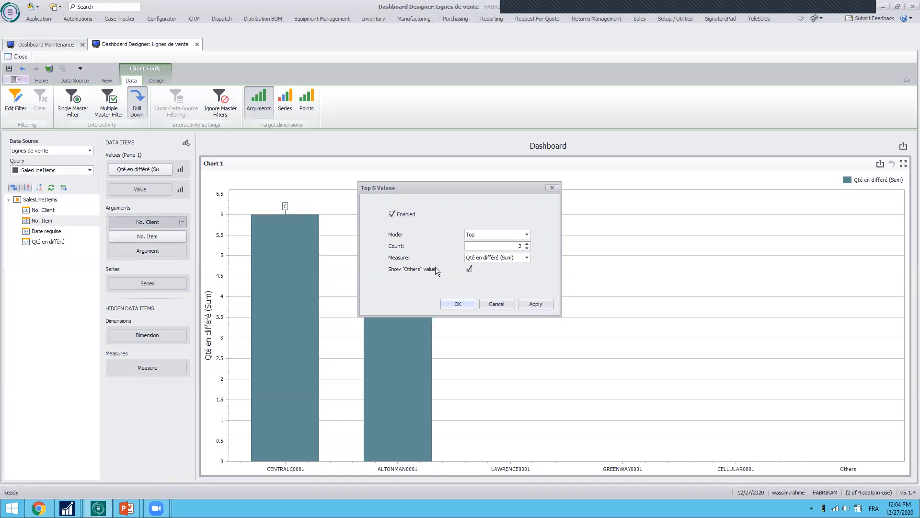
left_click(468, 269)
left_click(458, 304)
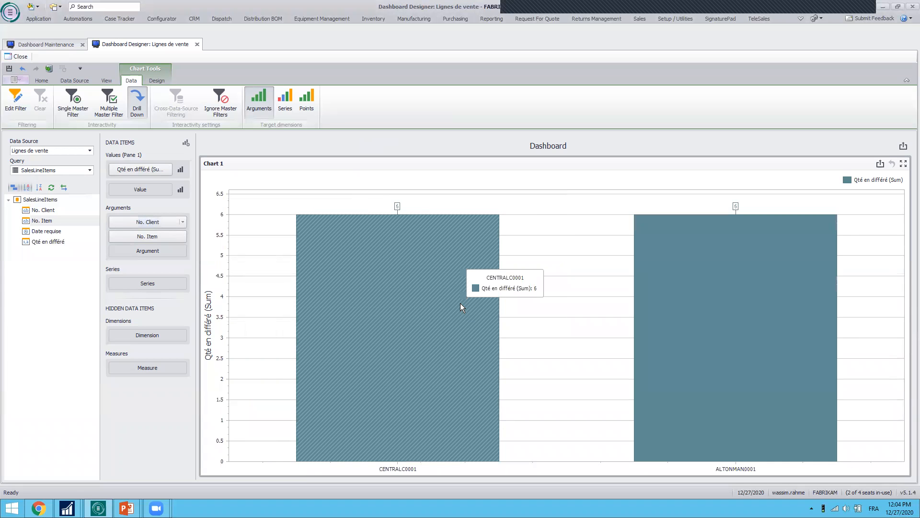
- Drill into both remaining customer bars to check the back-ordered items, going back up to the customer level each time
left_click(405, 350)
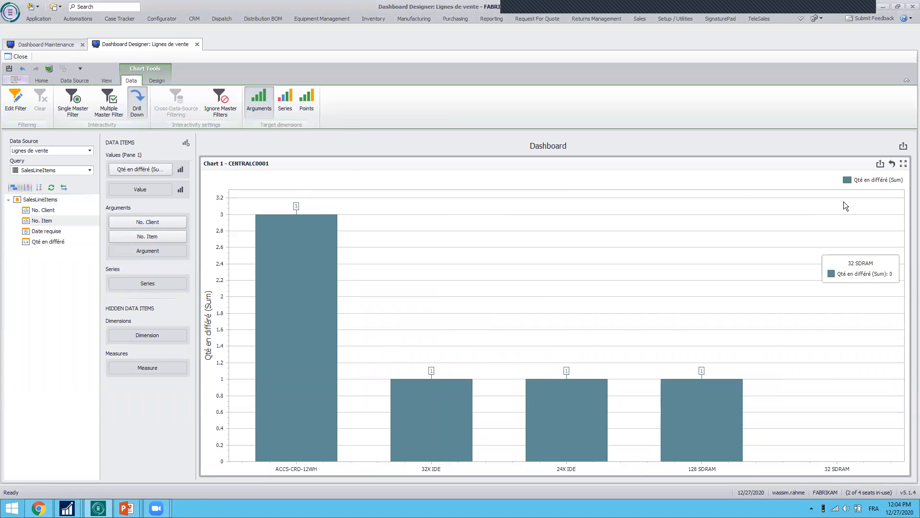
left_click(892, 163)
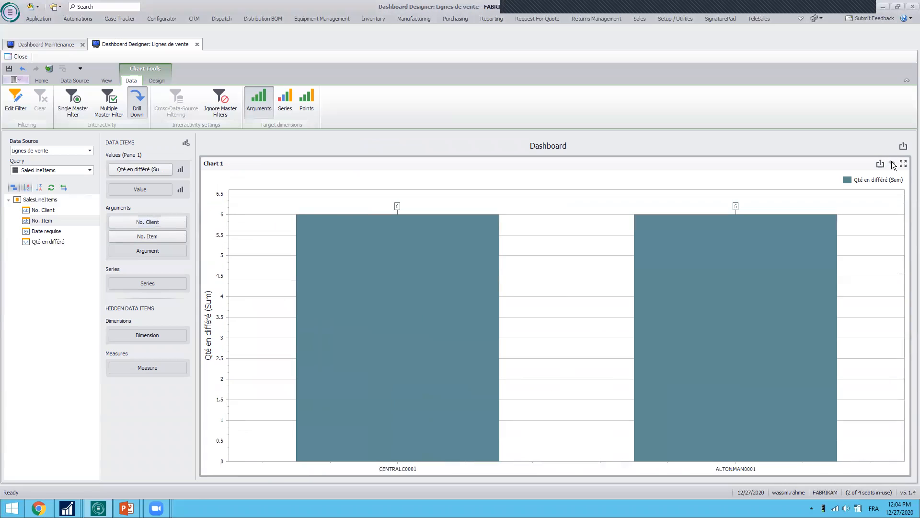
left_click(740, 333)
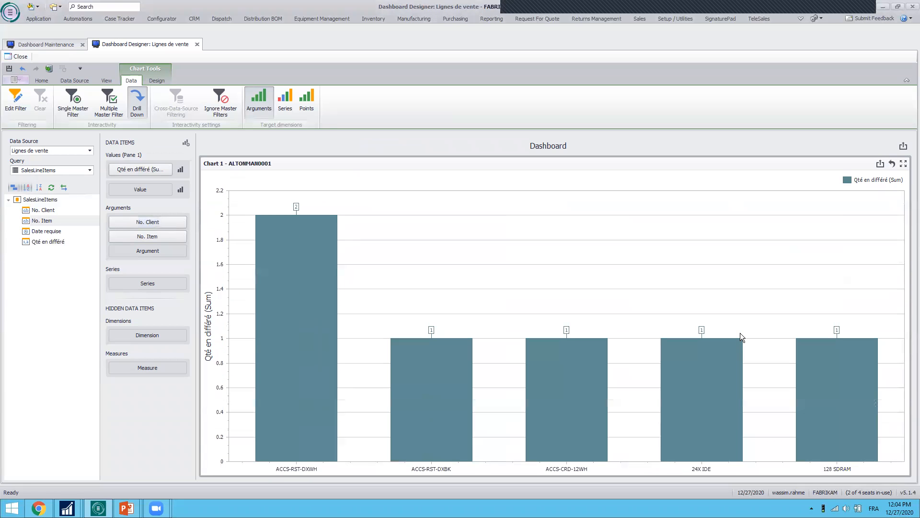
left_click(892, 163)
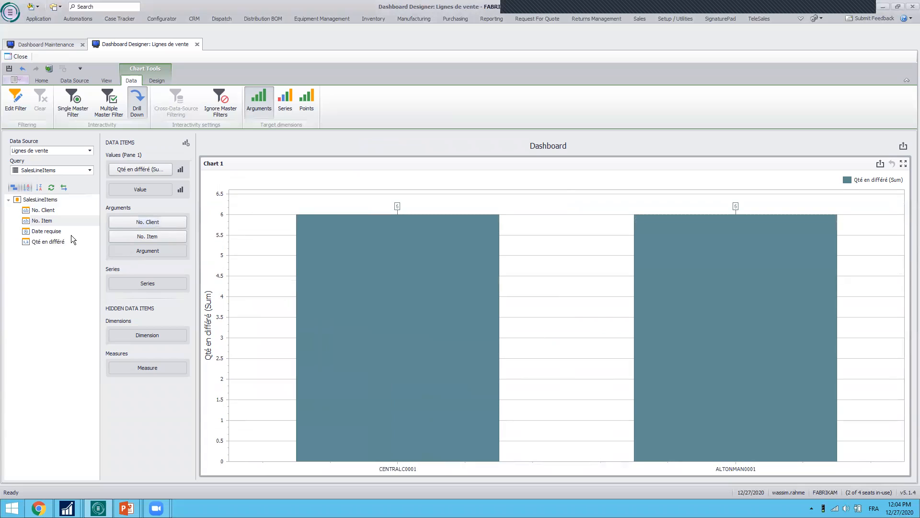
- Add the Date requise field to the chart and place it under Series instead of Values
left_click(36, 233)
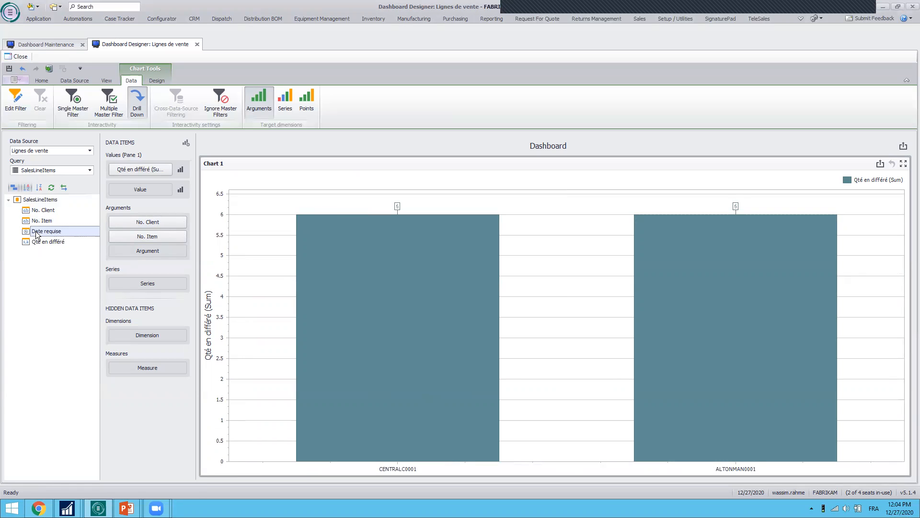
left_click_drag(36, 234, 142, 193)
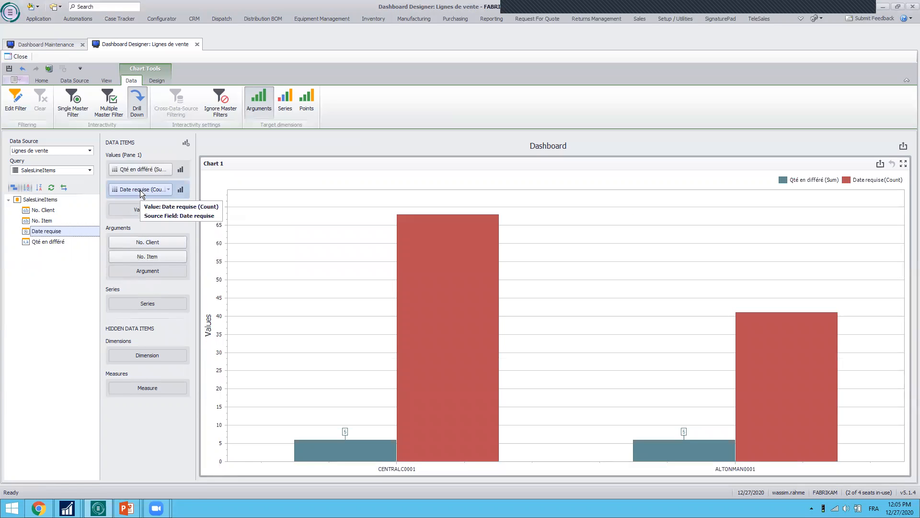
left_click_drag(135, 194, 134, 307)
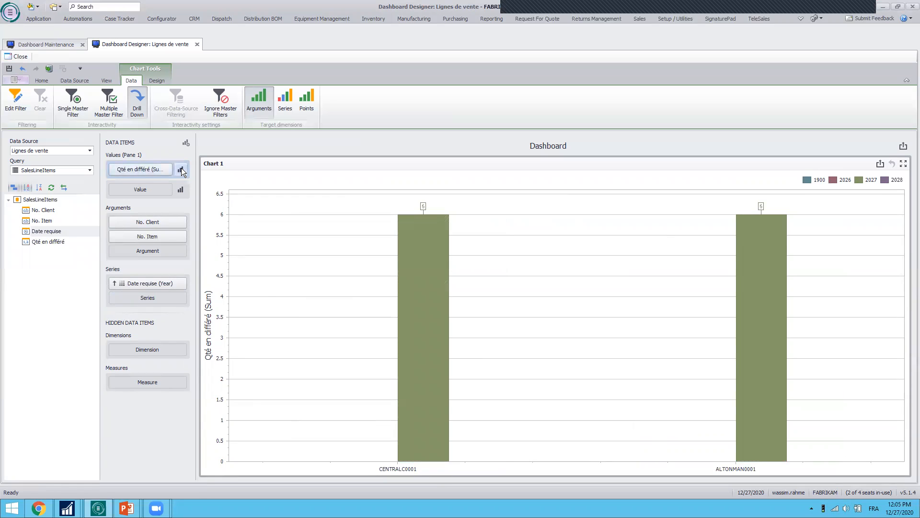
- Set the point labels of the Qté en différé value to show the Series Name along with the Value
left_click(181, 170)
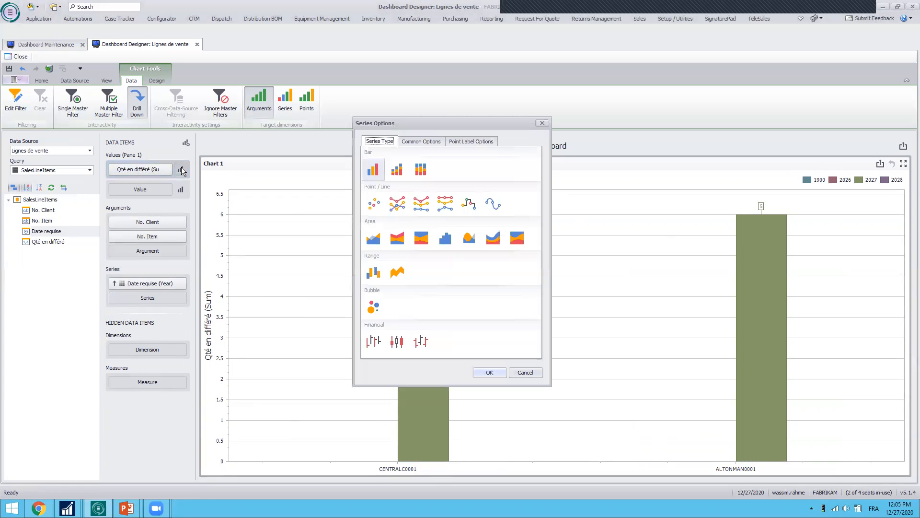
left_click(471, 140)
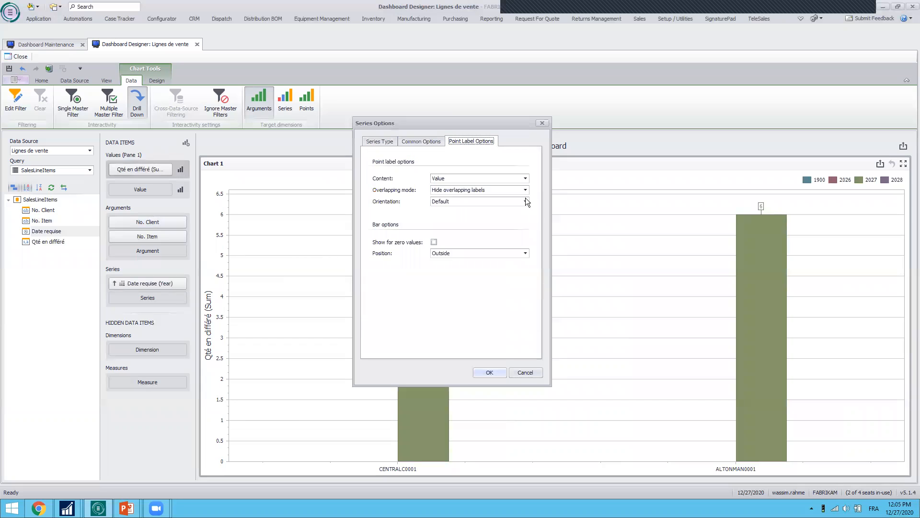
left_click(524, 179)
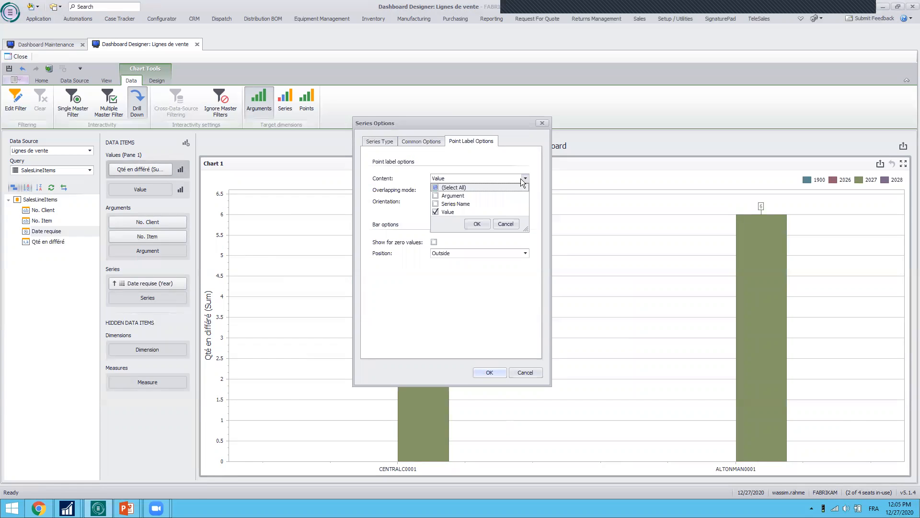
left_click(435, 204)
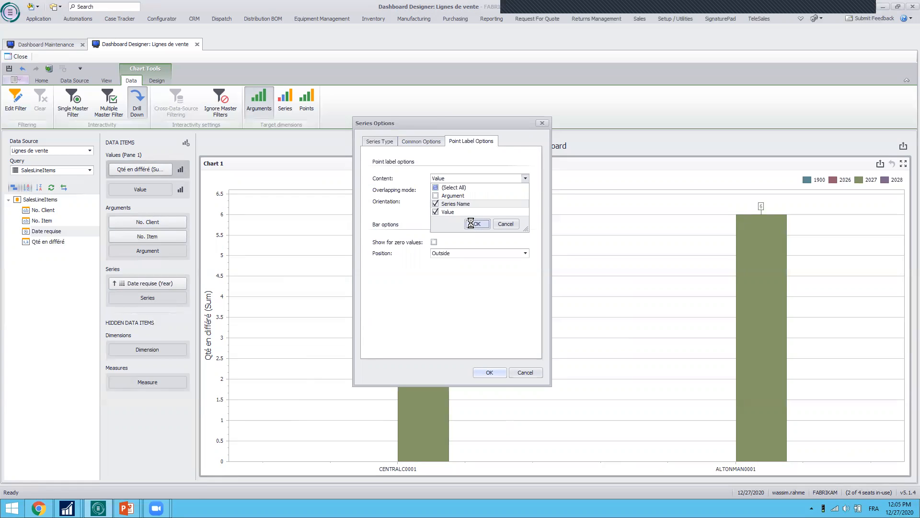
left_click(472, 224)
left_click(484, 374)
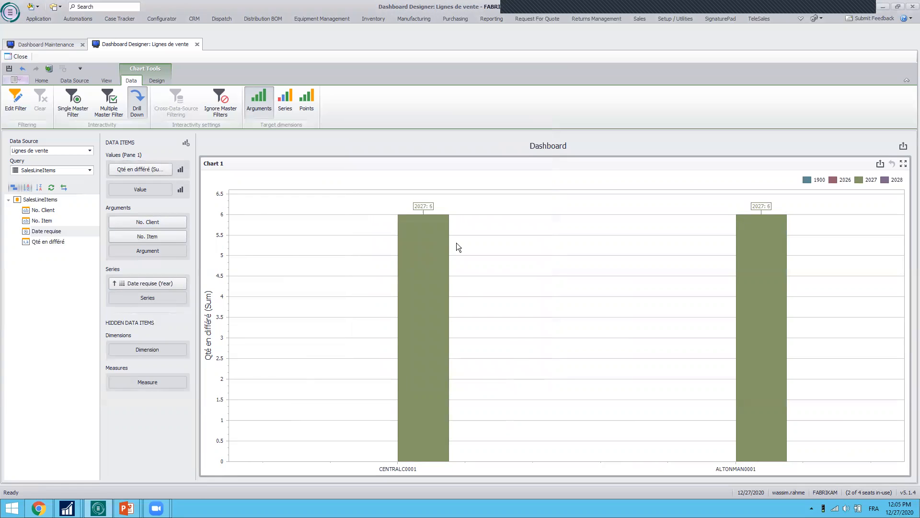
- Group the Date requise series by Day-Month-Year
mouse_move(421, 211)
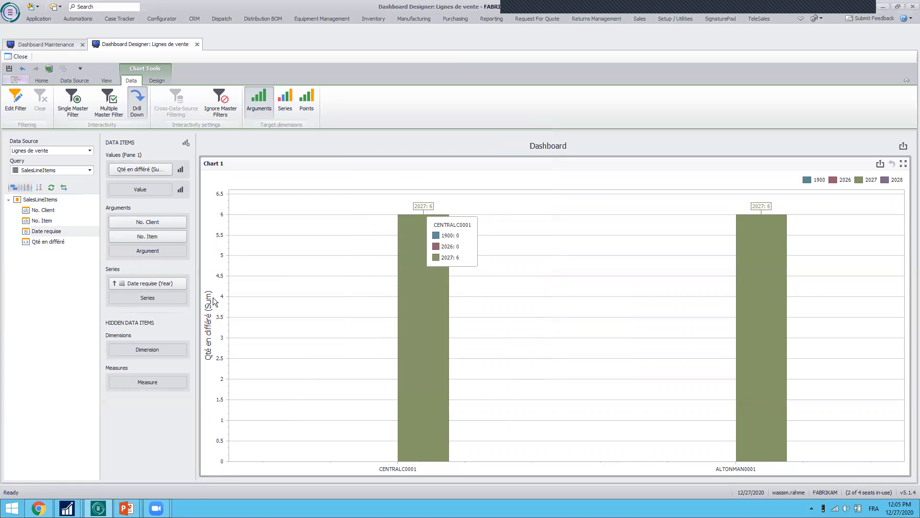
left_click(182, 284)
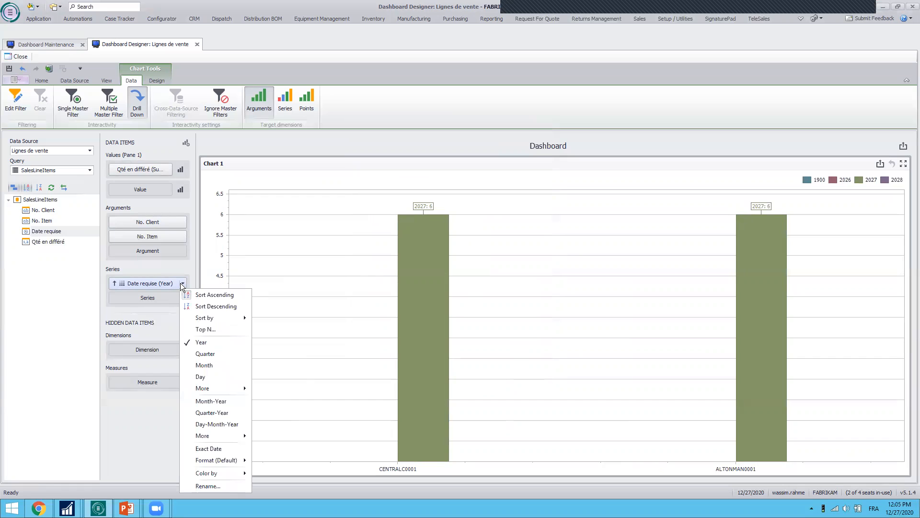
left_click(214, 425)
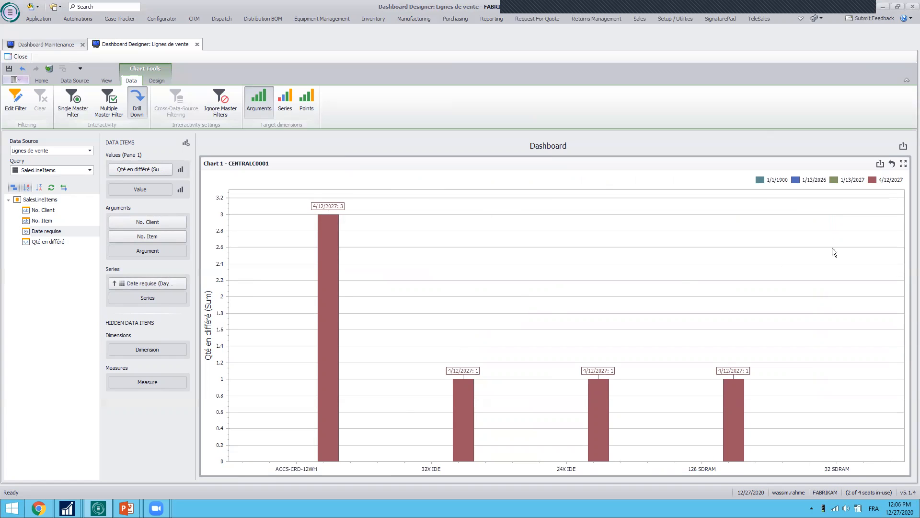
- Check the required dates on each customer's item-level chart, drilling back up to the customer level after each
left_click(892, 165)
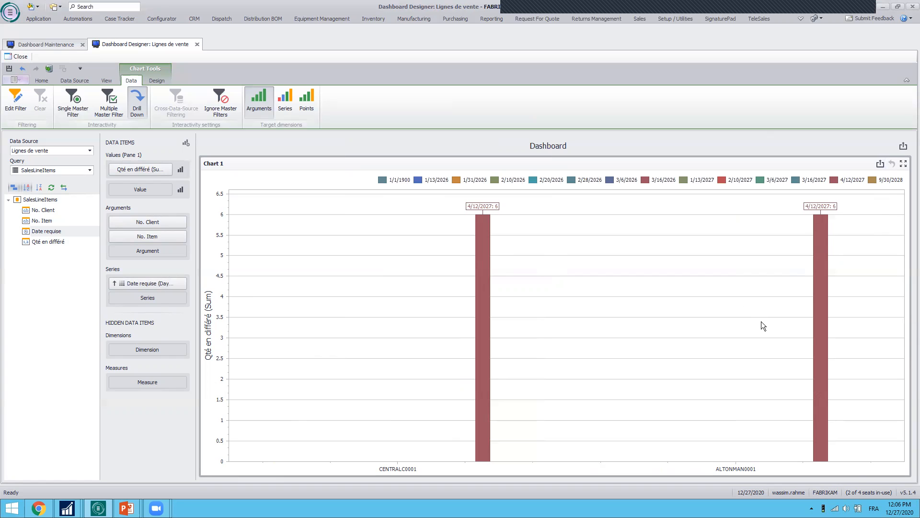
mouse_move(818, 380)
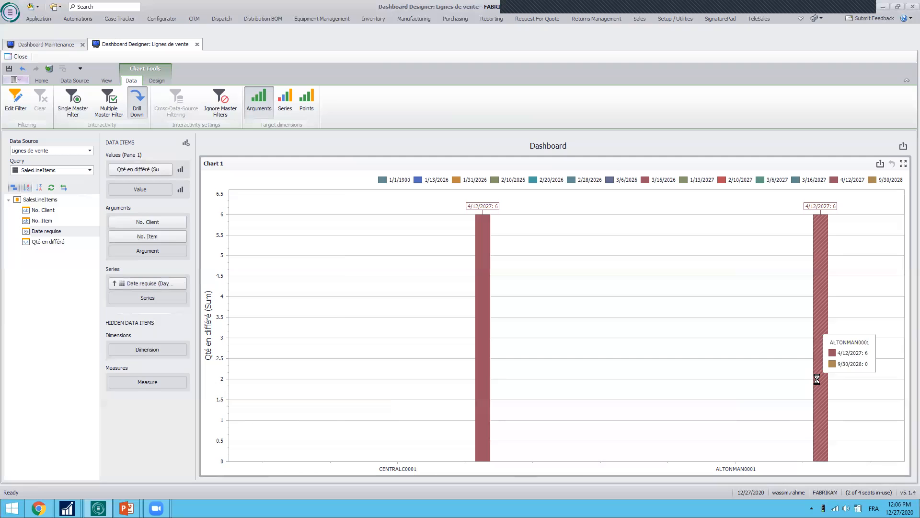
left_click(818, 379)
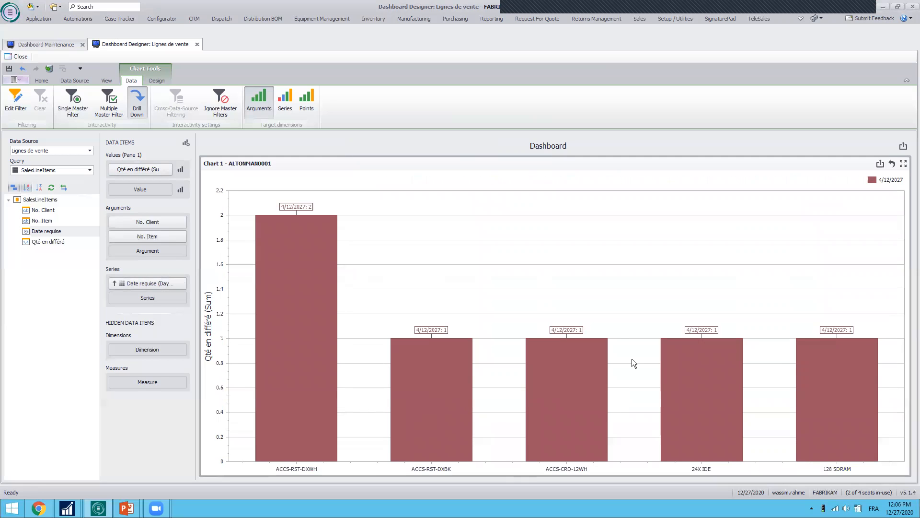
left_click(894, 164)
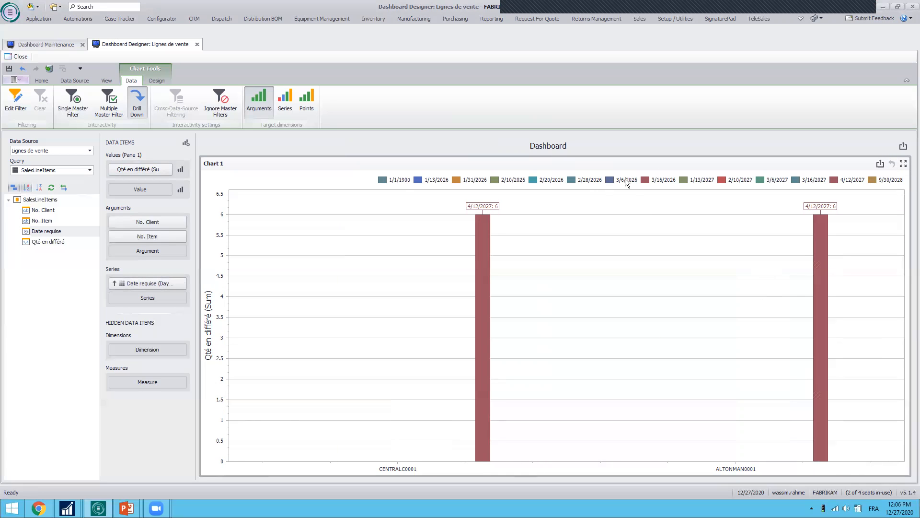
- Hide the chart's legend and check the per-date quantities of the first customer
left_click(155, 80)
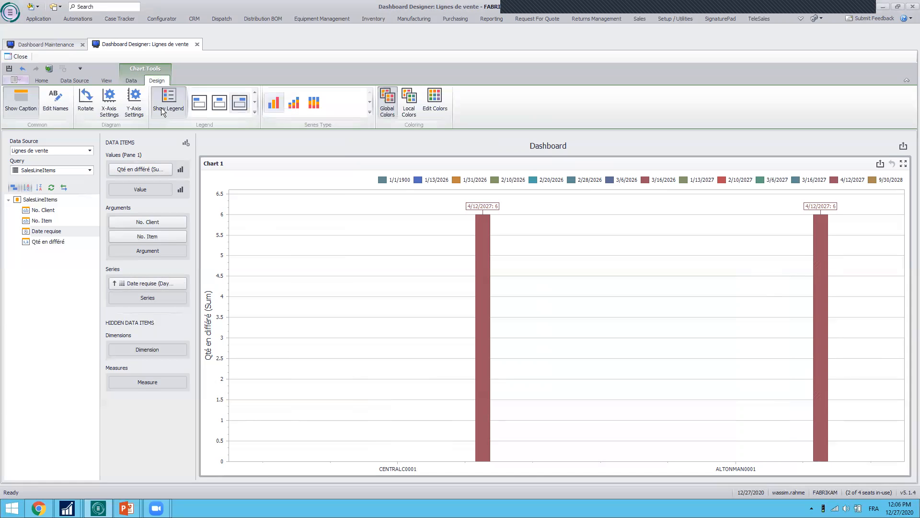
left_click(162, 100)
mouse_move(381, 246)
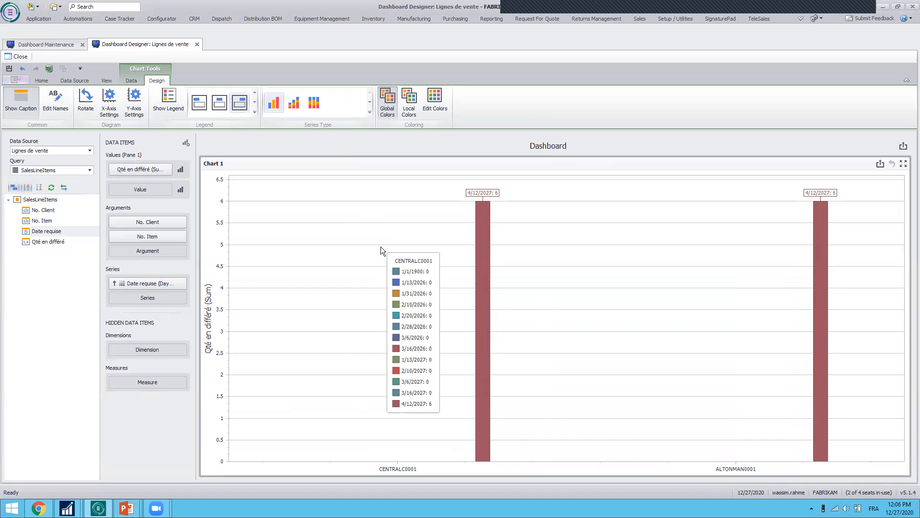
mouse_move(338, 201)
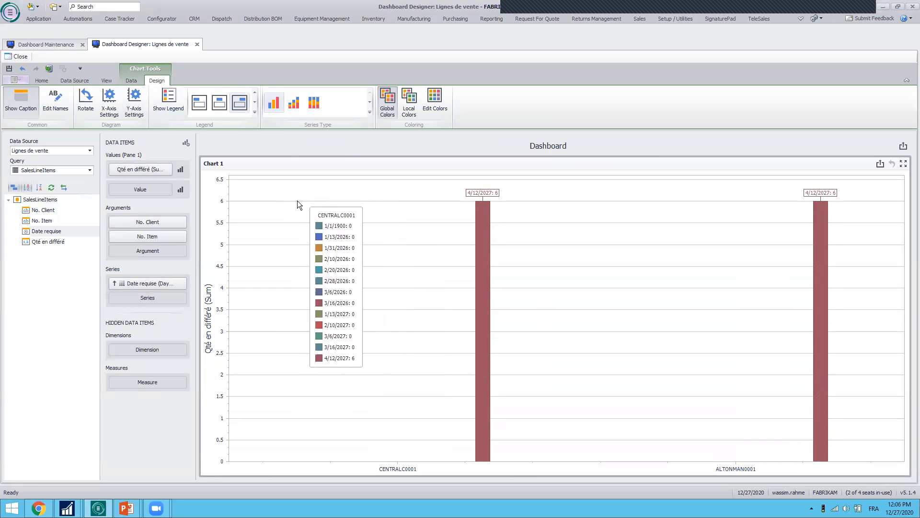
- Rename the chart item as Qtés en différé, using the on-screen keyboard for the accented letters
right_click(237, 162)
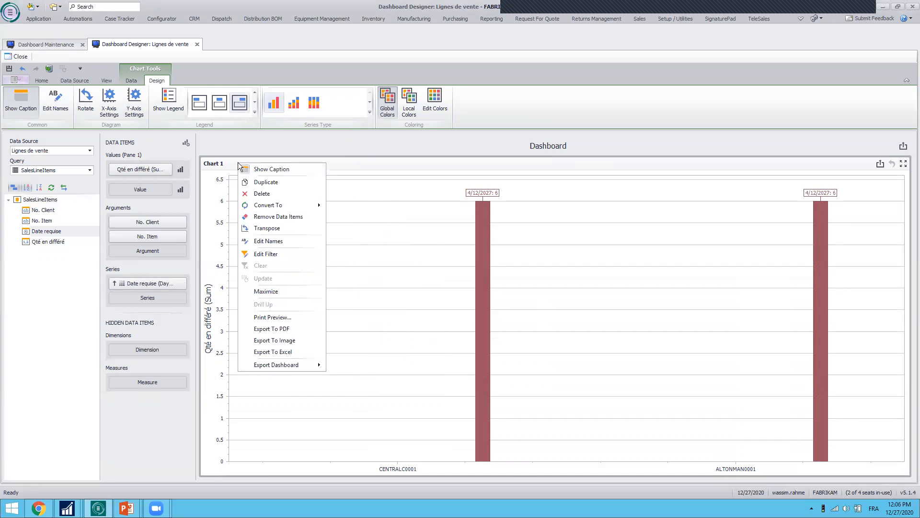
left_click(272, 241)
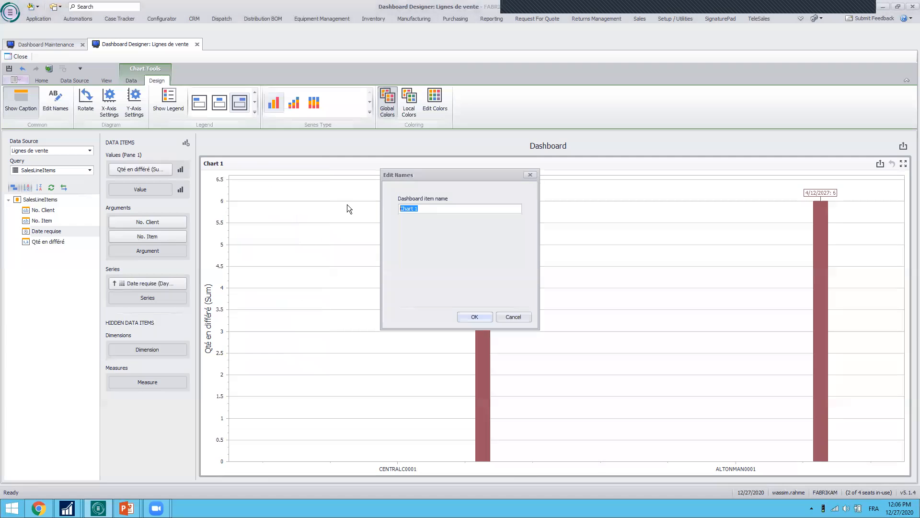
type("Qte")
left_click(11, 508)
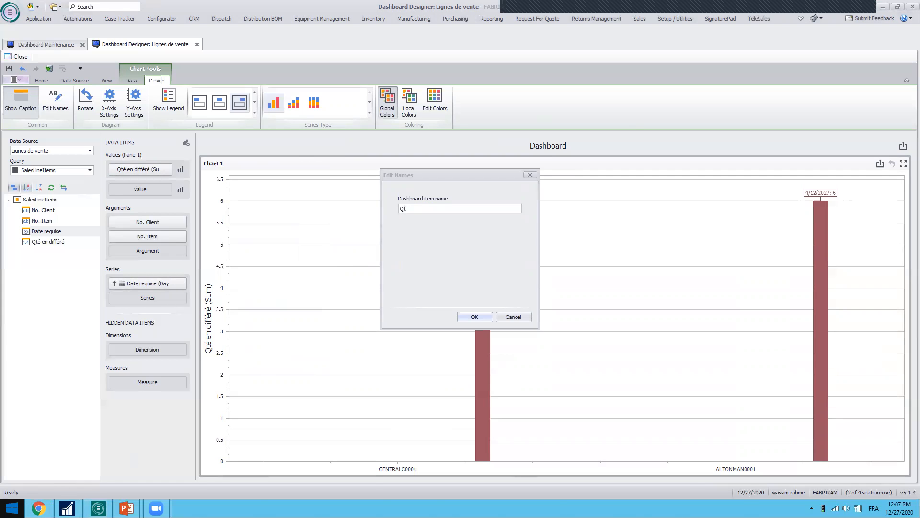
left_click(445, 139)
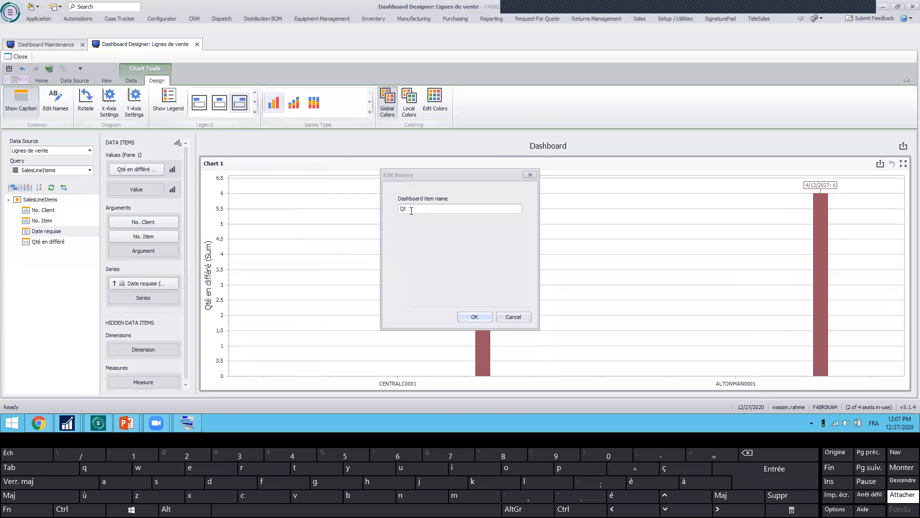
left_click(411, 209)
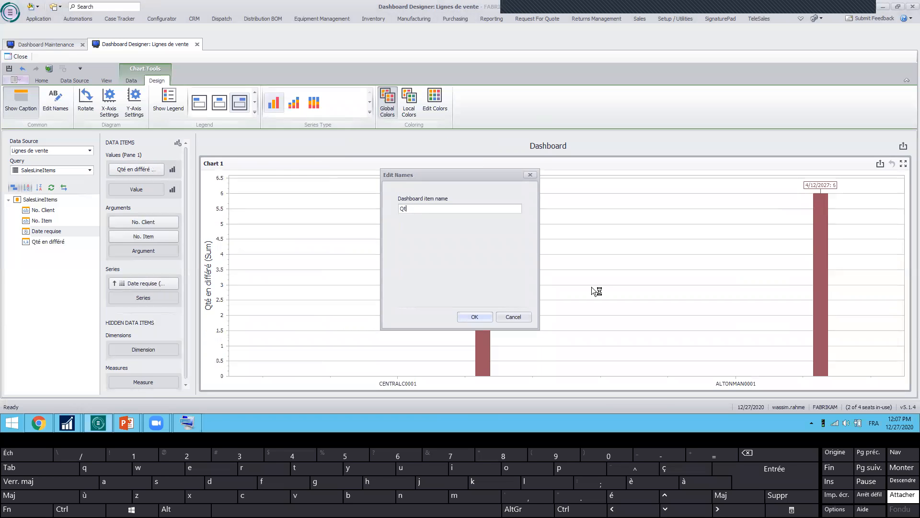
left_click(628, 496)
type("s en diff")
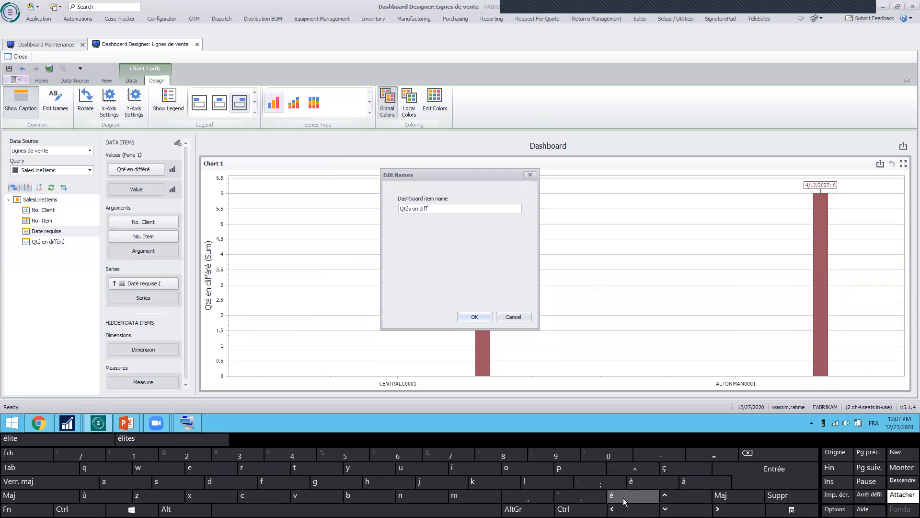
left_click(623, 497)
type("r")
left_click(623, 497)
left_click(474, 317)
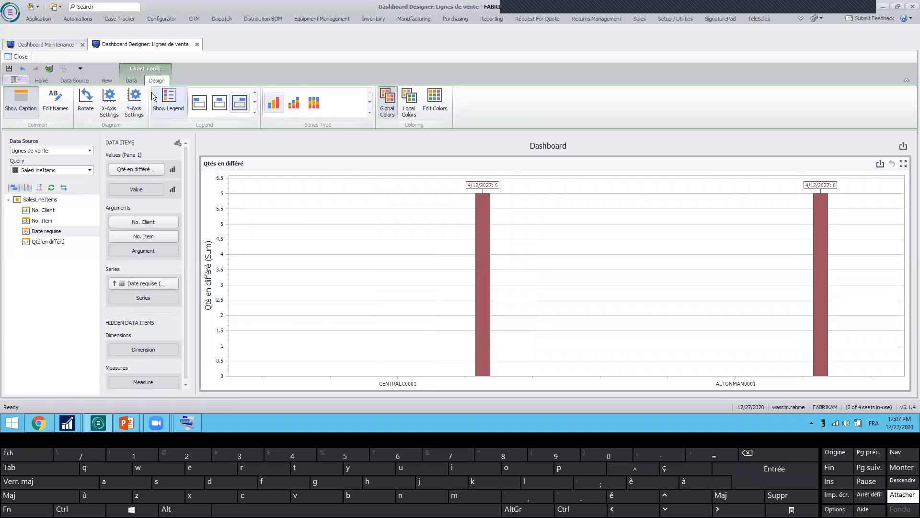
- Set the dashboard's title text to Lignes de vente
left_click(42, 80)
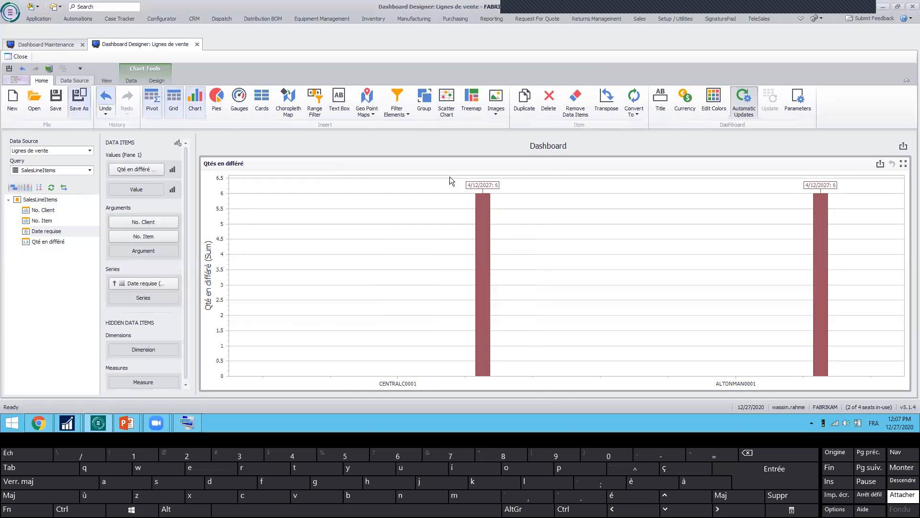
left_click(660, 101)
left_click_drag(474, 162, 420, 177)
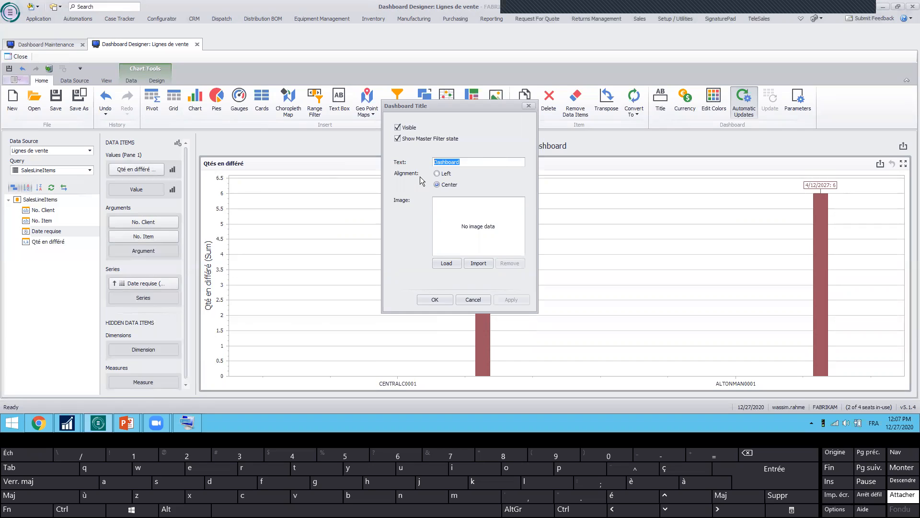
type("Lignes de vente")
- Load cOMPTL.png from the Downloads folder as the dashboard title image and apply the title settings
left_click(445, 264)
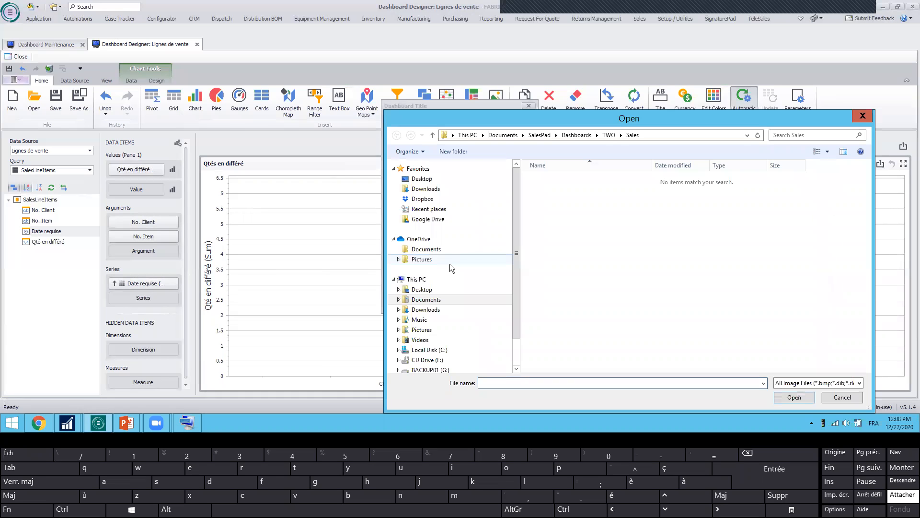
left_click(426, 188)
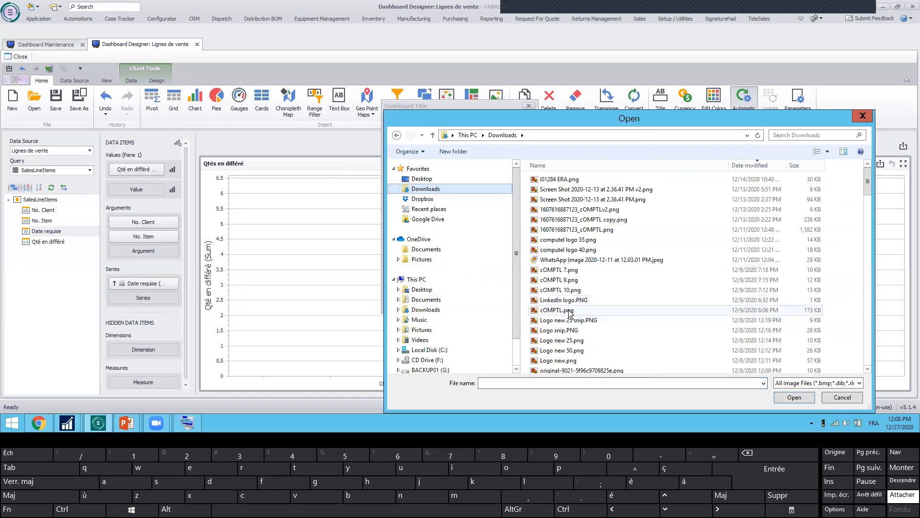
left_click(564, 310)
left_click(791, 396)
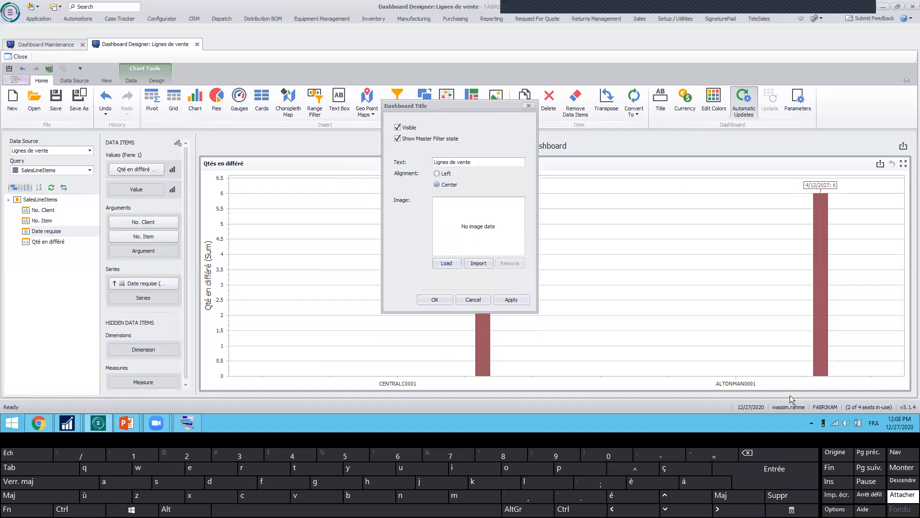
left_click(436, 298)
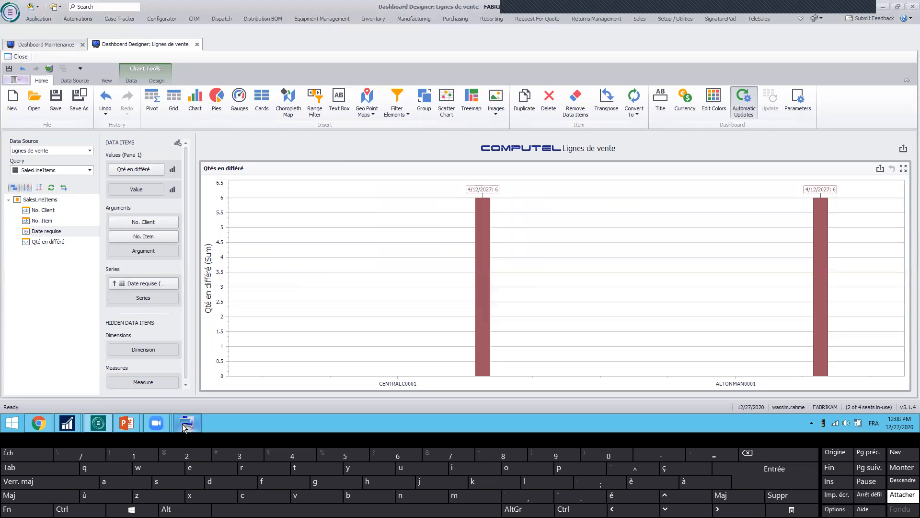
- Close the on-screen keyboard, and save the finished dashboard before leaving the designer
mouse_move(185, 425)
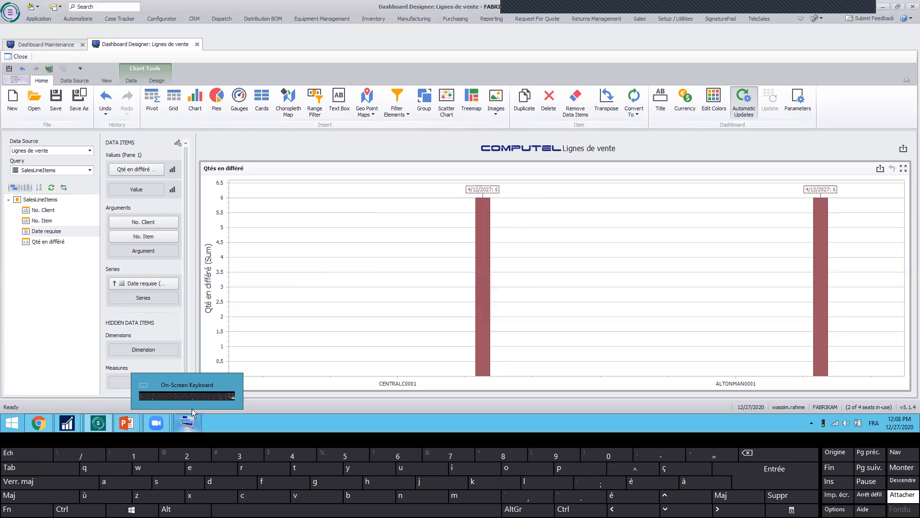
left_click(231, 385)
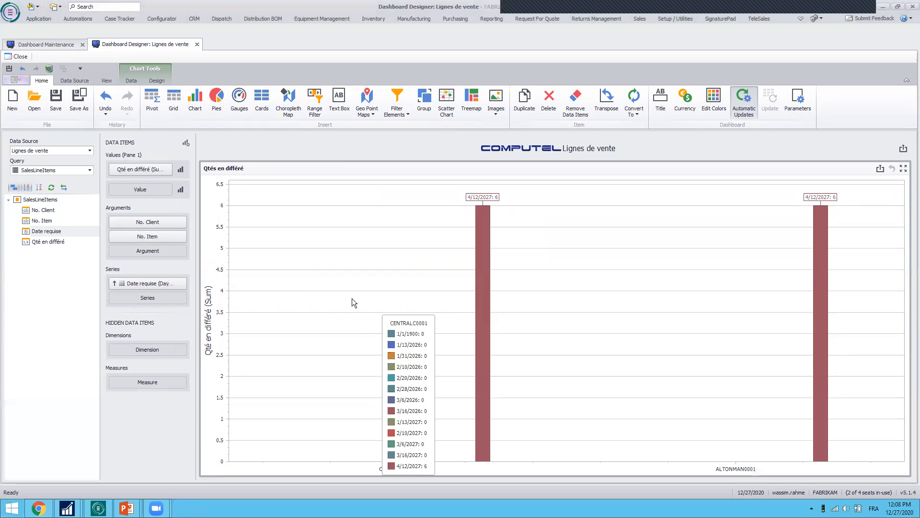
left_click(55, 102)
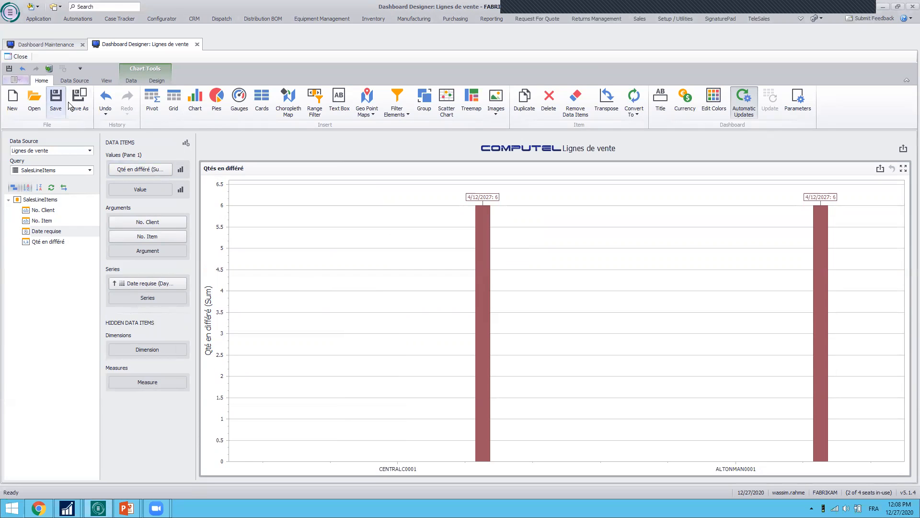
left_click(17, 56)
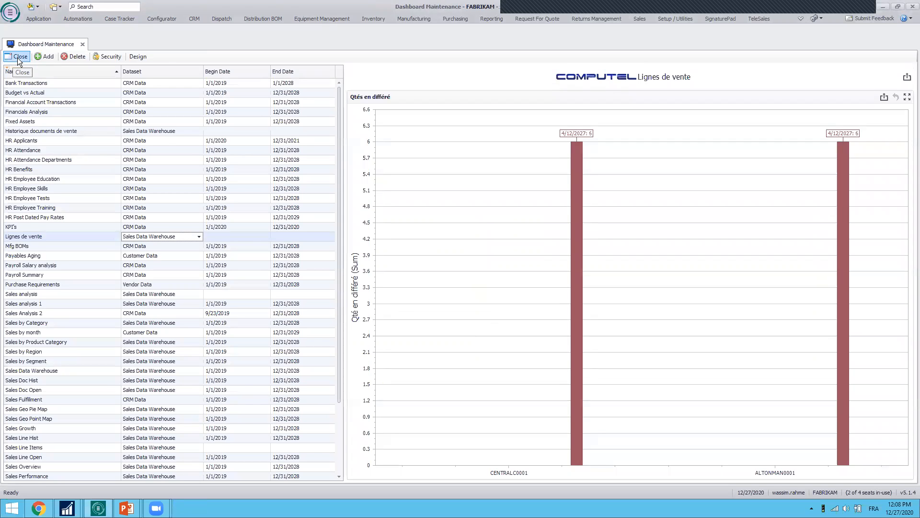
- Check which users and groups have security access to the Lignes de vente dashboard
left_click(105, 57)
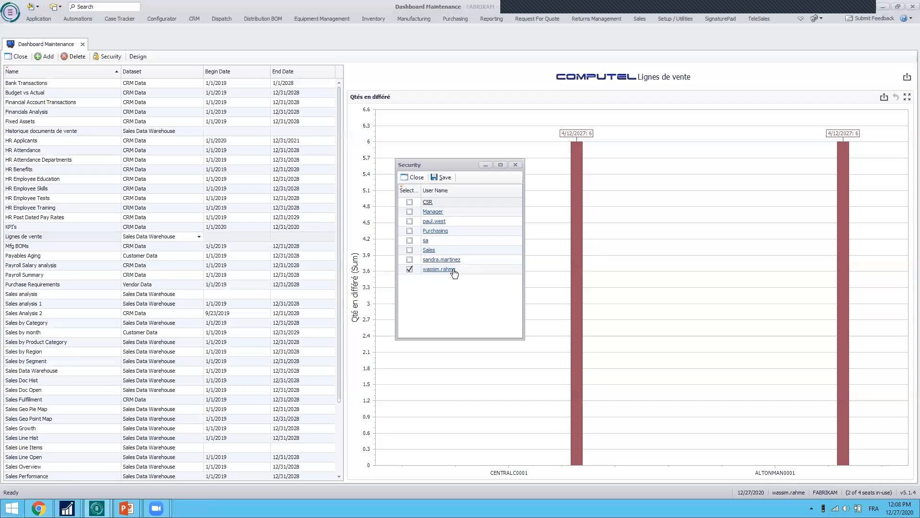
left_click(514, 165)
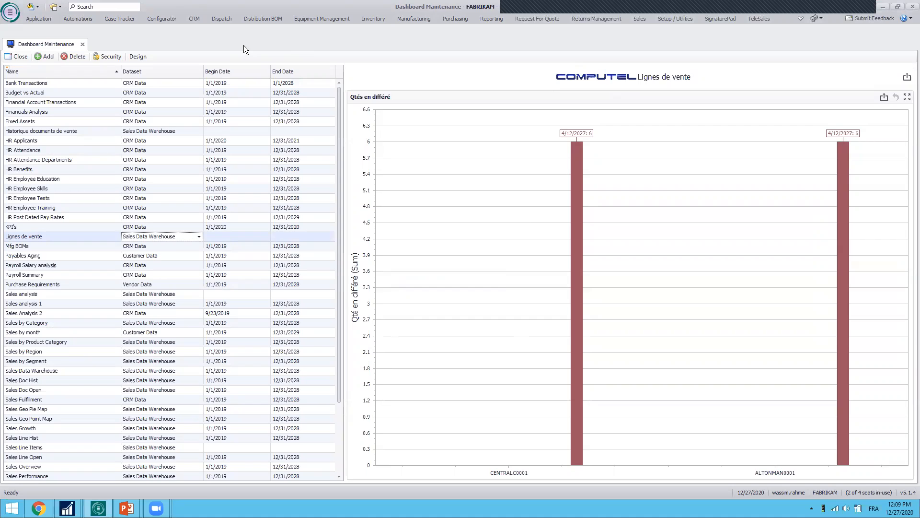
- Display the Lignes de vente dashboard in the SalesPad Dashboard Viewer
left_click(487, 19)
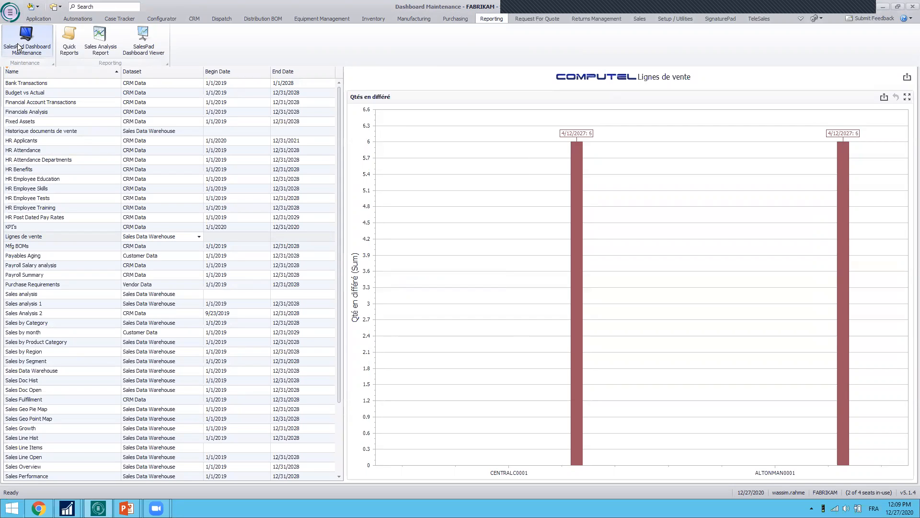
left_click(140, 43)
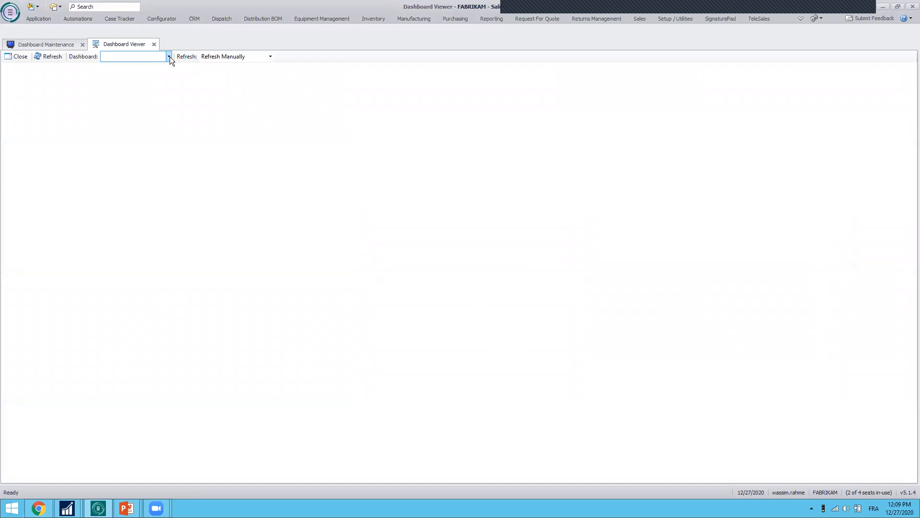
left_click(169, 57)
left_click_drag(169, 202, 176, 247)
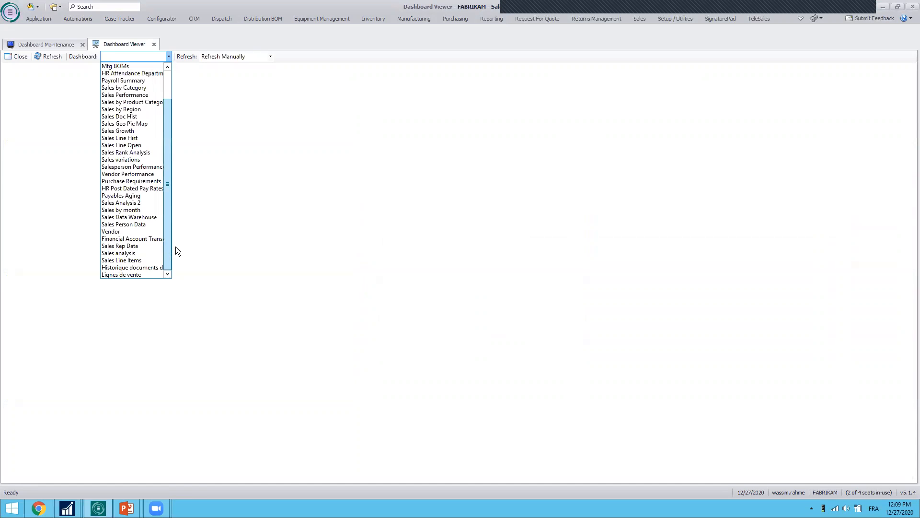
left_click(136, 272)
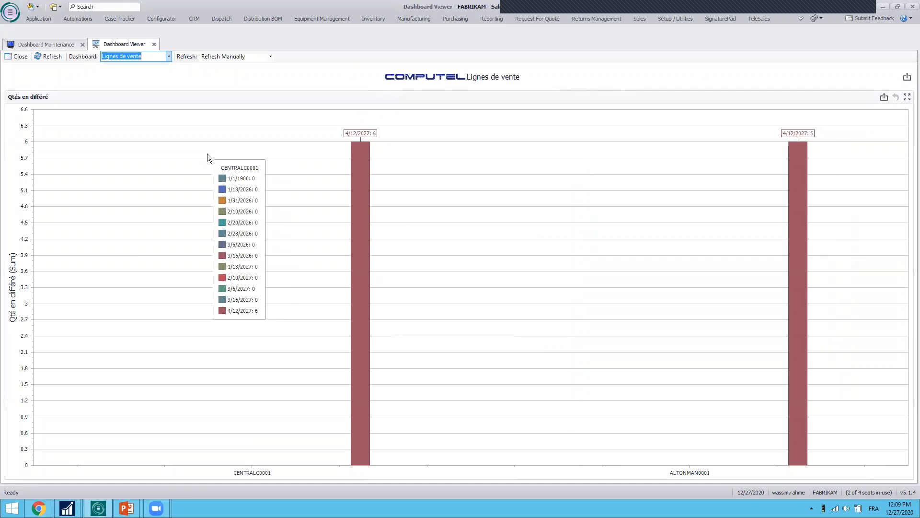
- Review the refresh intervals offered for the displayed dashboard, keeping Refresh Manually
left_click(270, 56)
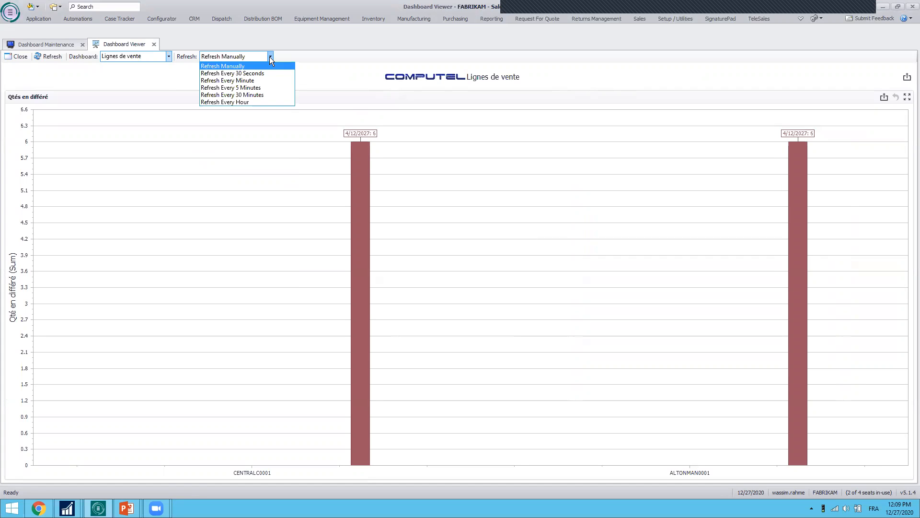
left_click(270, 56)
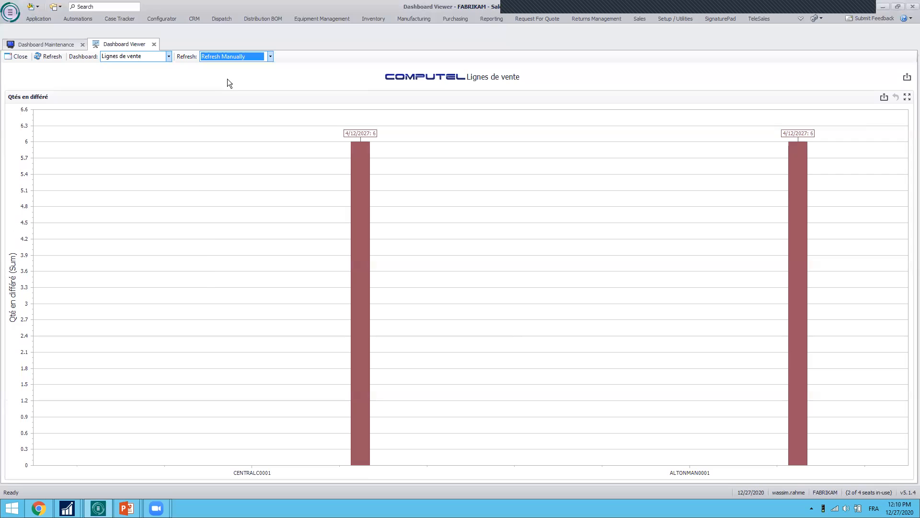
mouse_move(195, 178)
left_click(855, 9)
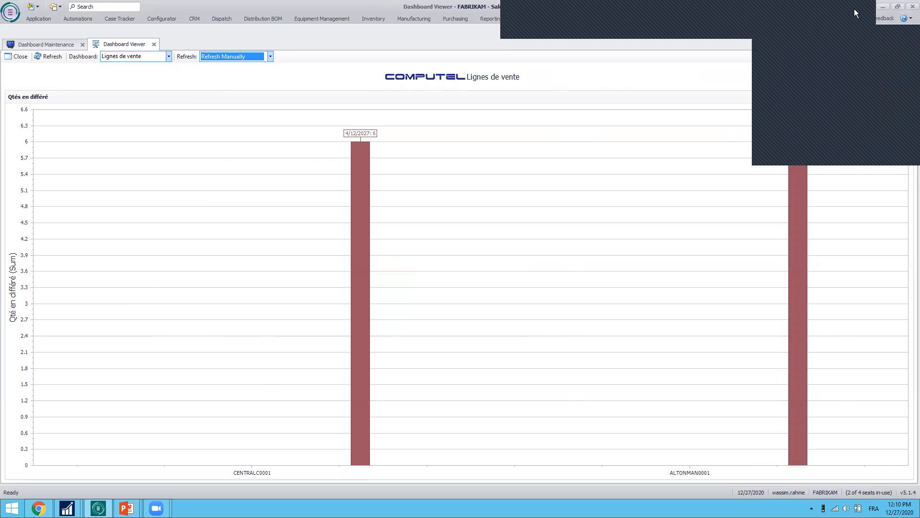